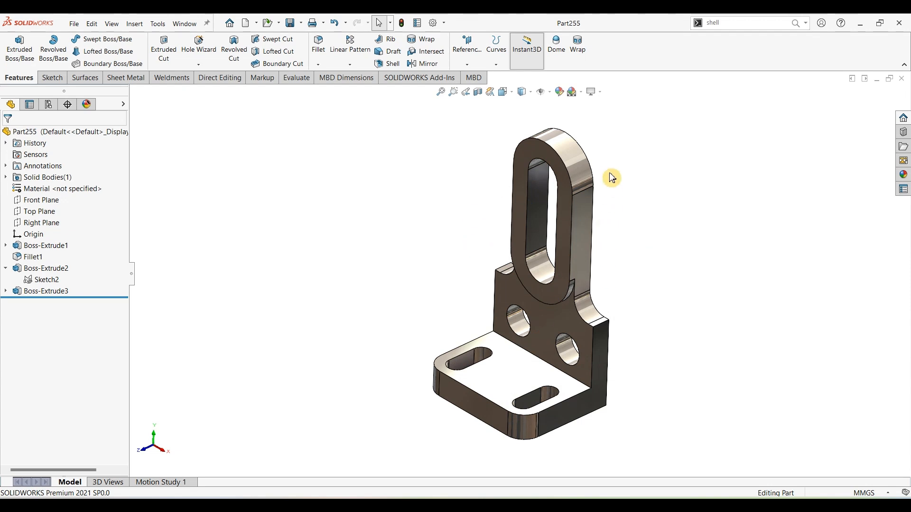
click(617, 348)
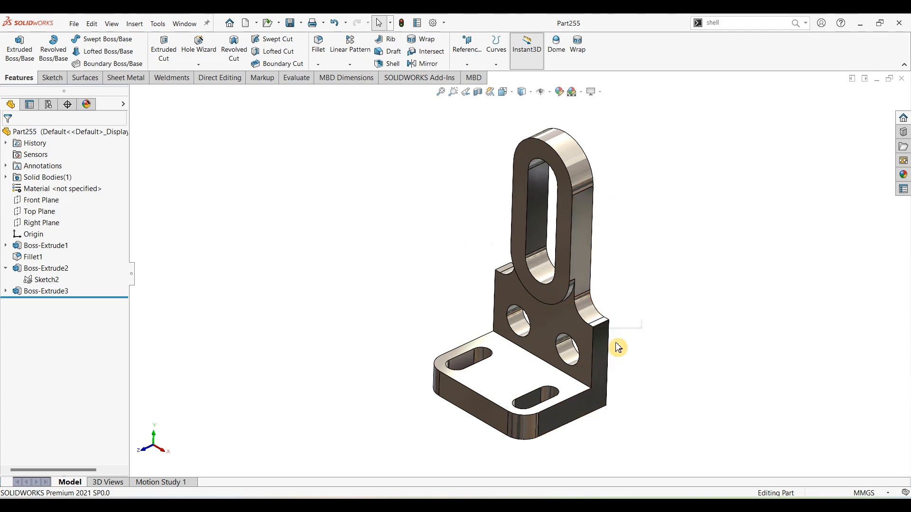
click(619, 404)
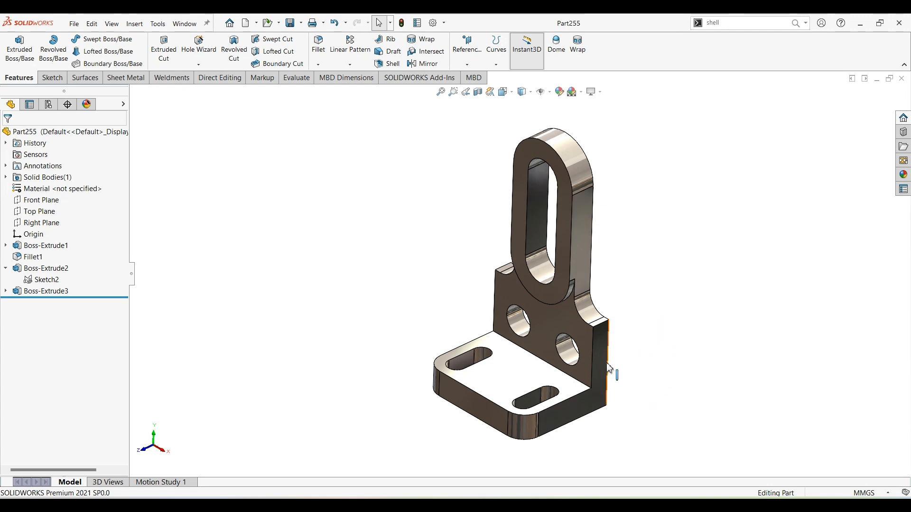
click(612, 253)
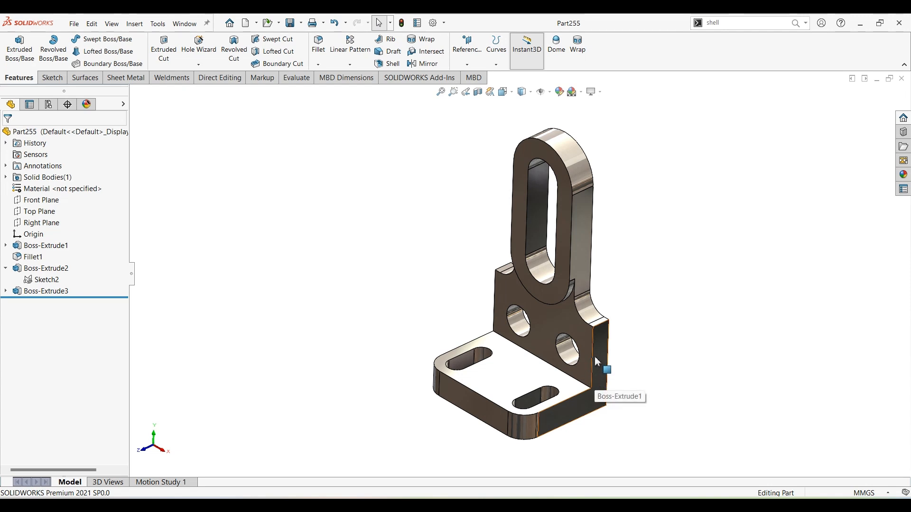
click(386, 489)
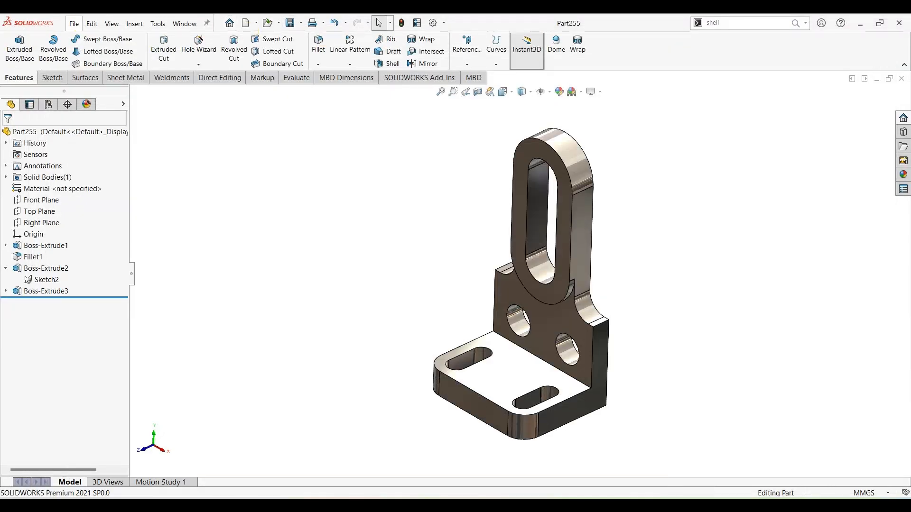
- Create a new part document
click(74, 24)
click(421, 242)
click(500, 354)
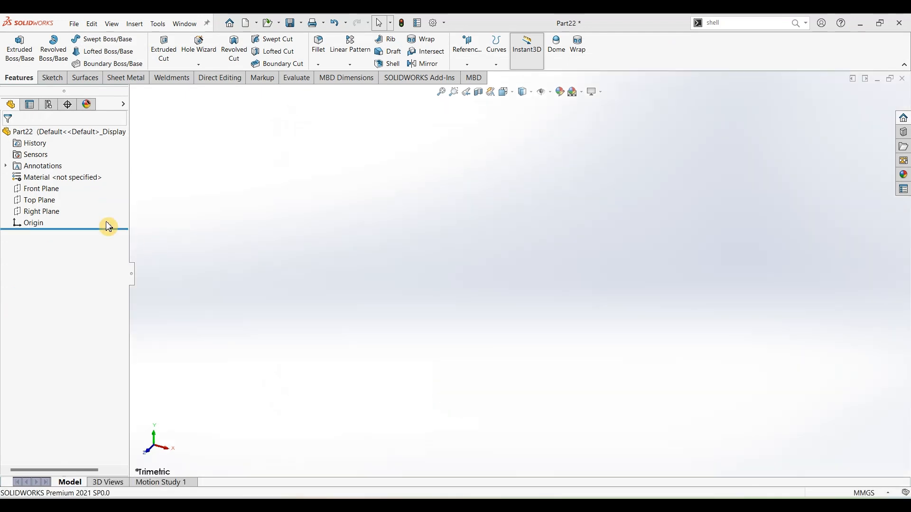
- Sketch a center rectangle about 147 by 103 mm on the Top Plane, centred on the origin
click(40, 200)
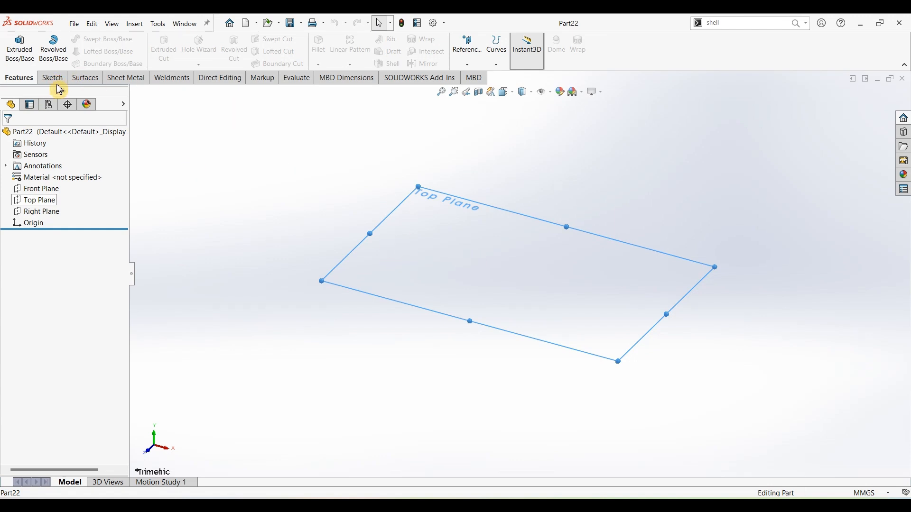
click(21, 57)
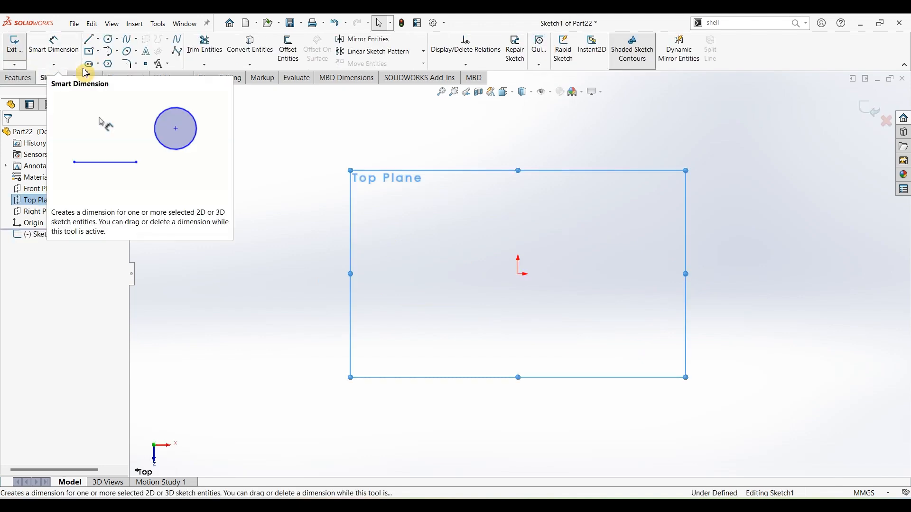
click(90, 51)
click(517, 275)
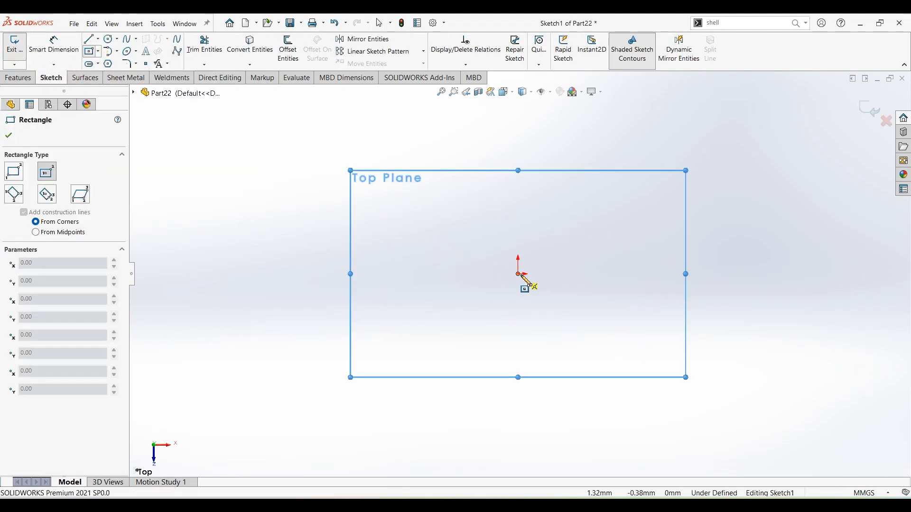
click(657, 178)
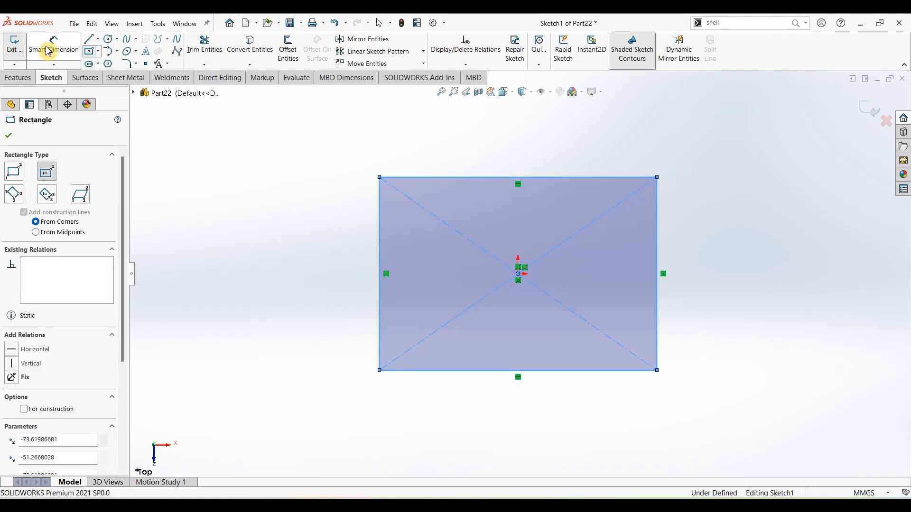
- Dimension the rectangle 100 mm wide and 80 mm high
click(54, 44)
click(477, 375)
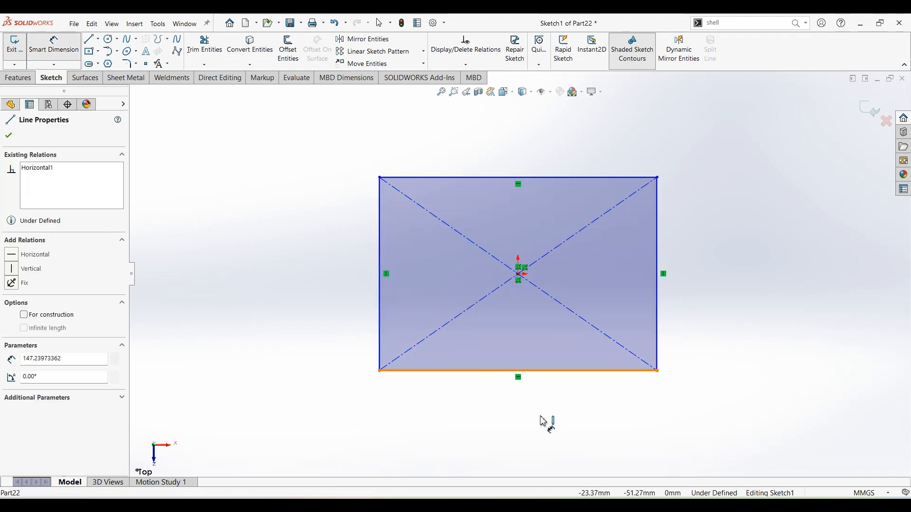
click(543, 421)
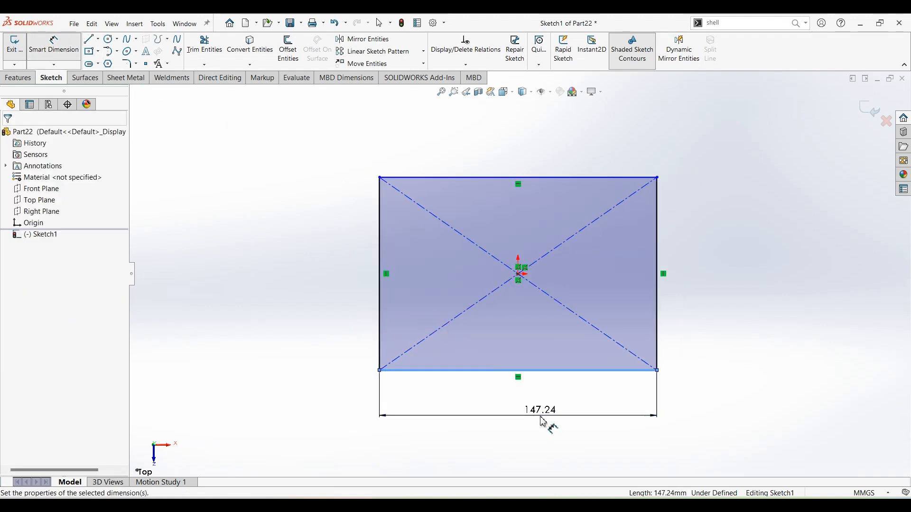
text(100)
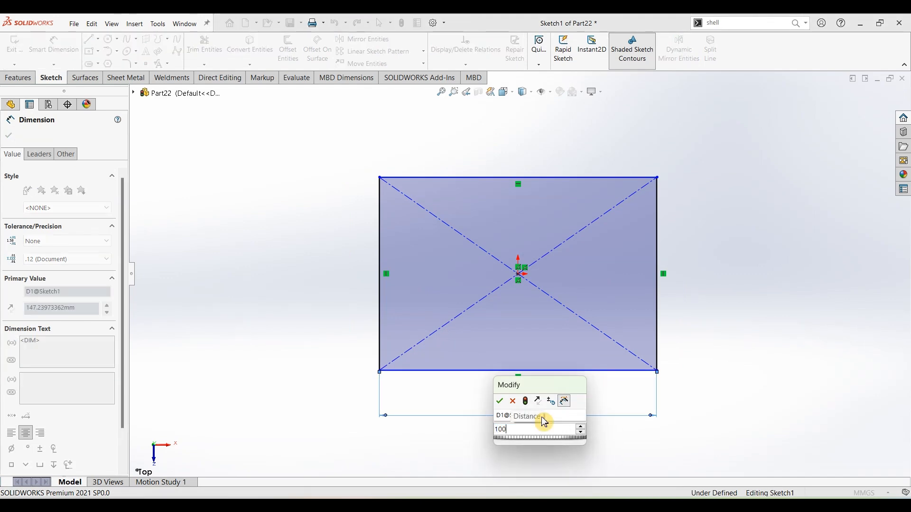
key(Return)
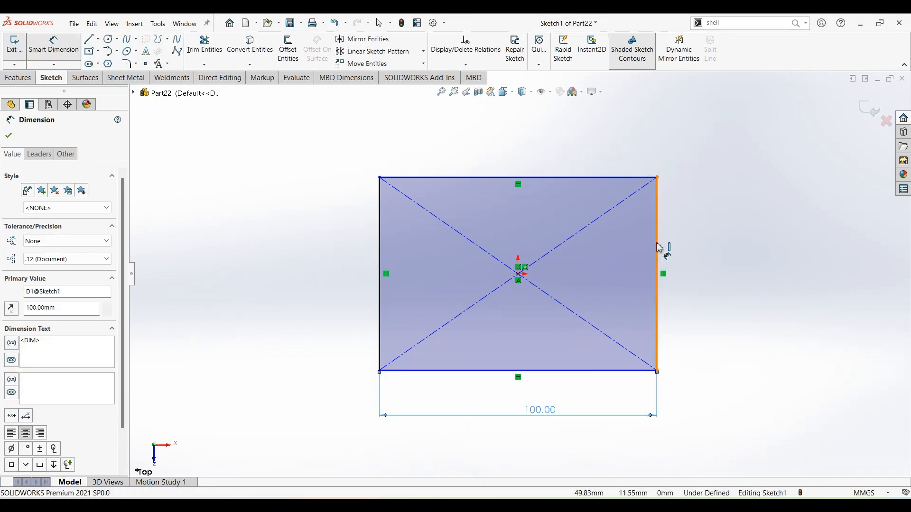
click(657, 248)
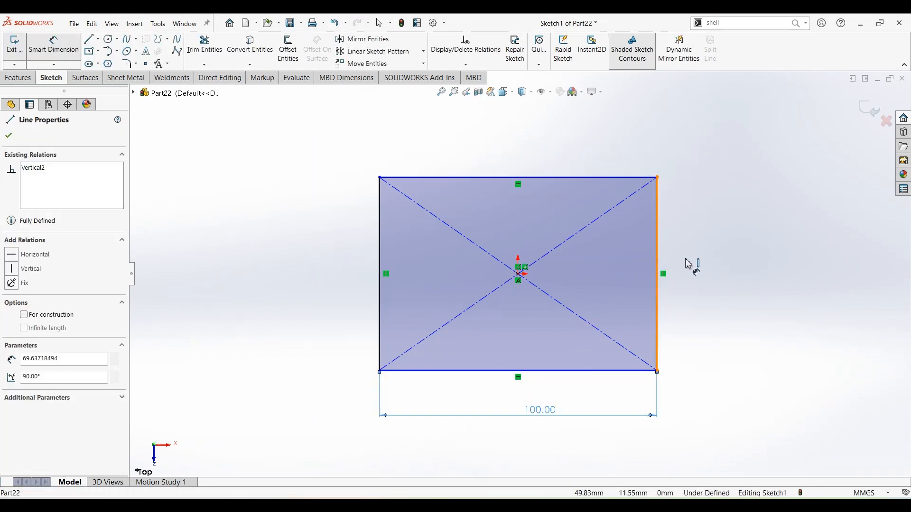
click(708, 271)
key(Return)
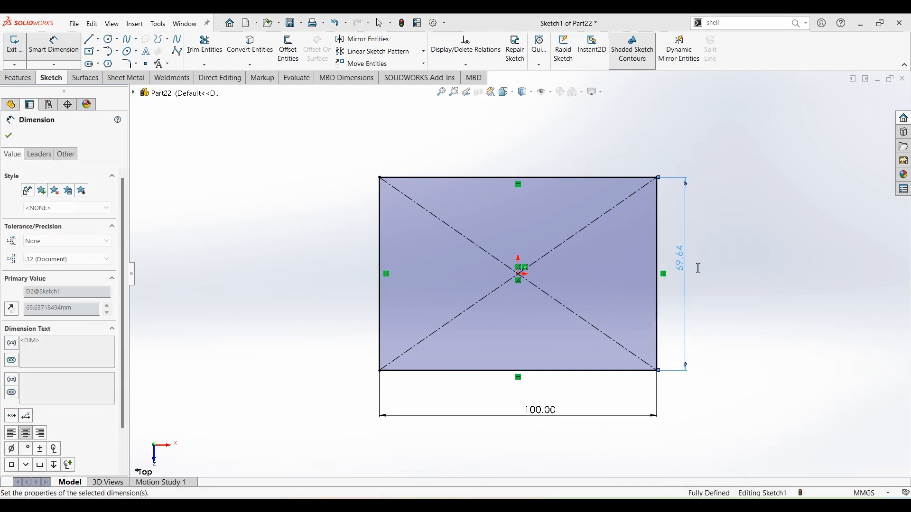
- Round the rectangle's two lower corners with 15 mm sketch fillets
click(127, 64)
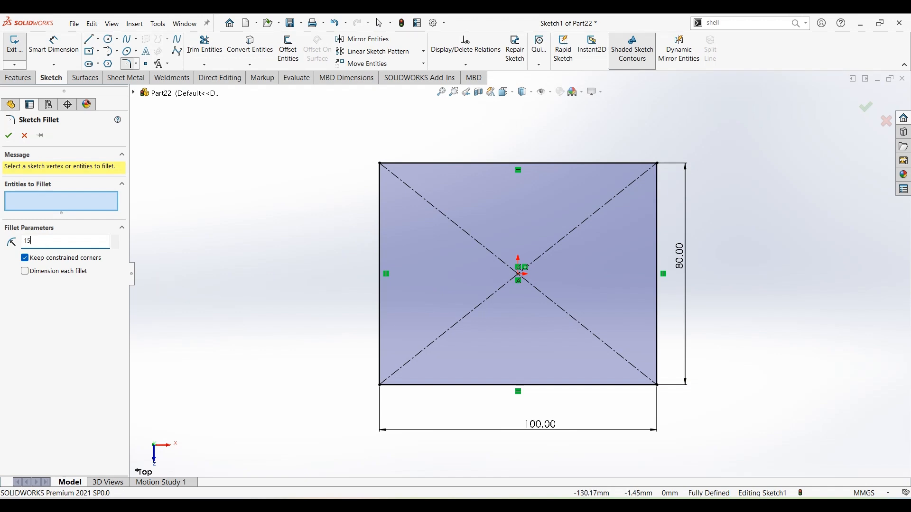
click(380, 385)
click(657, 386)
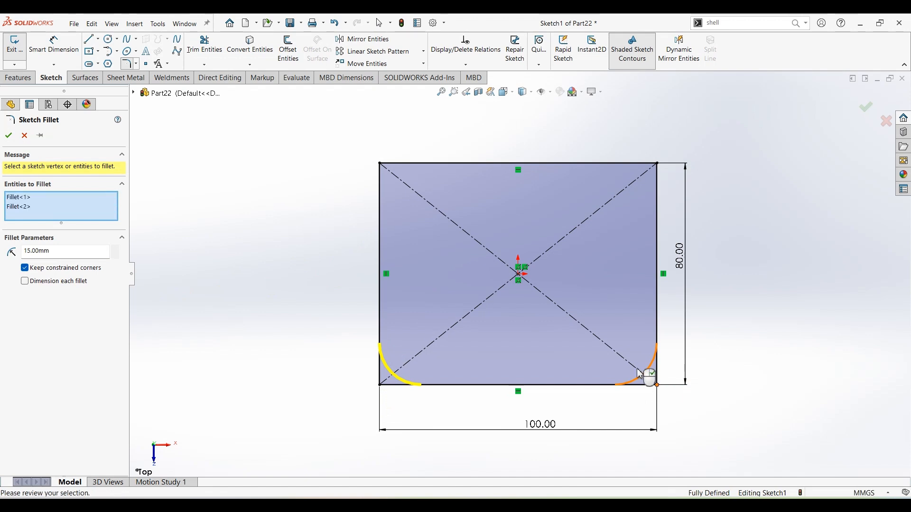
click(9, 136)
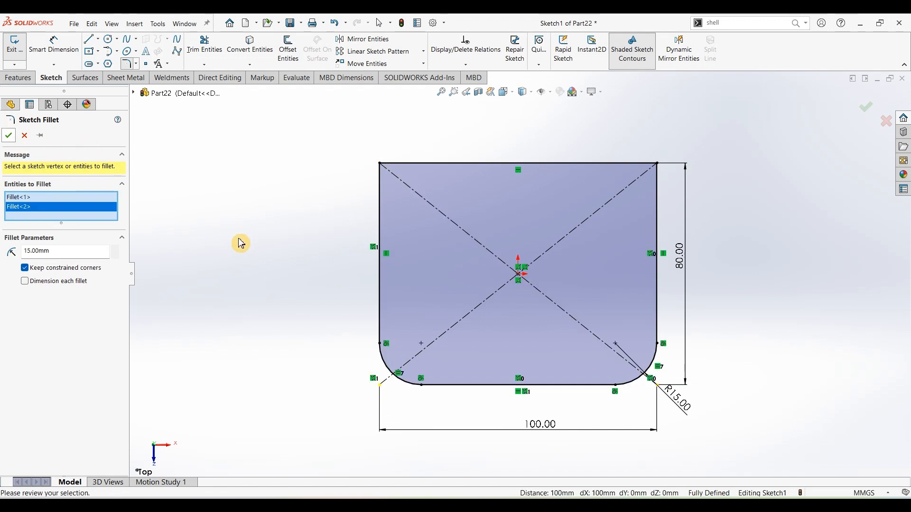
key(Escape)
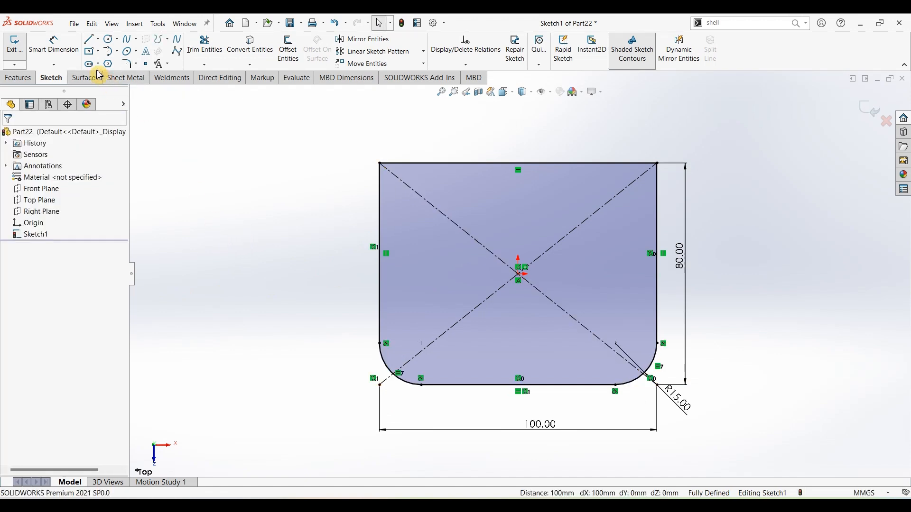
- Sketch a vertical straight slot in the plate's lower-left area, about 17 mm wide and 19 mm between centres
click(99, 65)
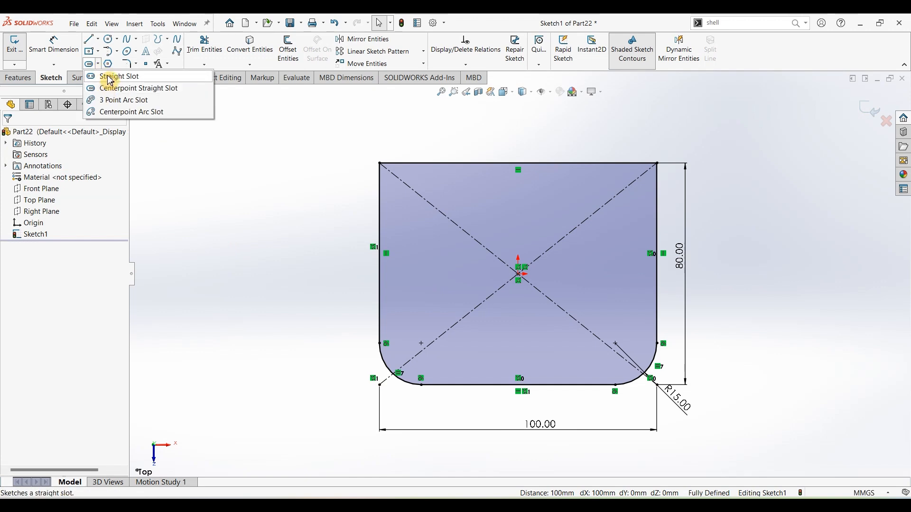
click(111, 81)
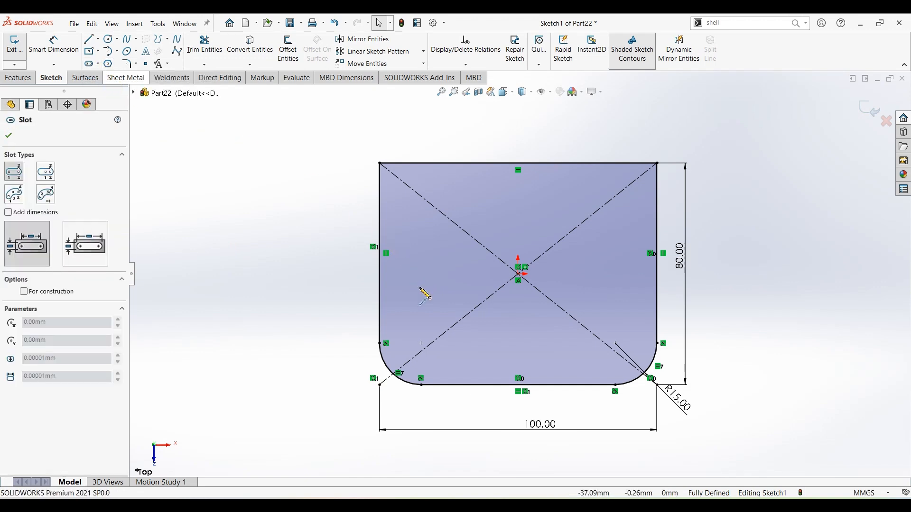
click(428, 326)
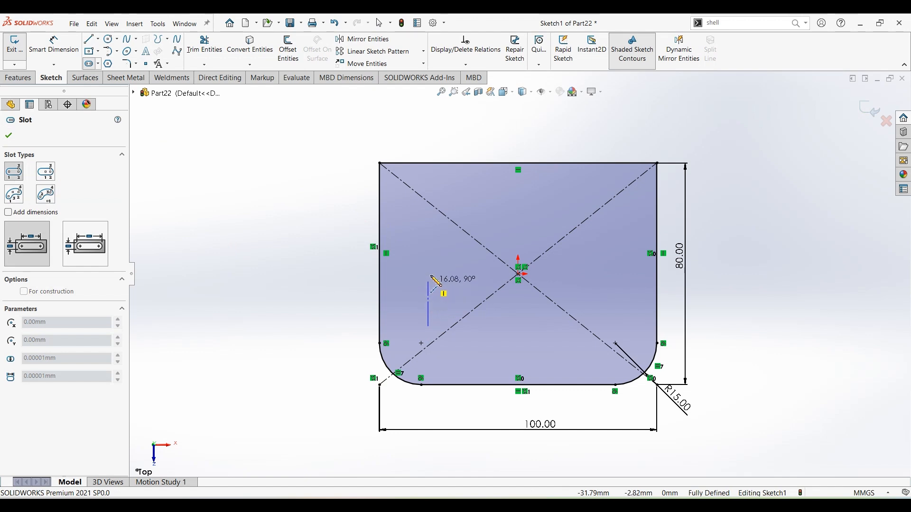
click(428, 273)
click(455, 277)
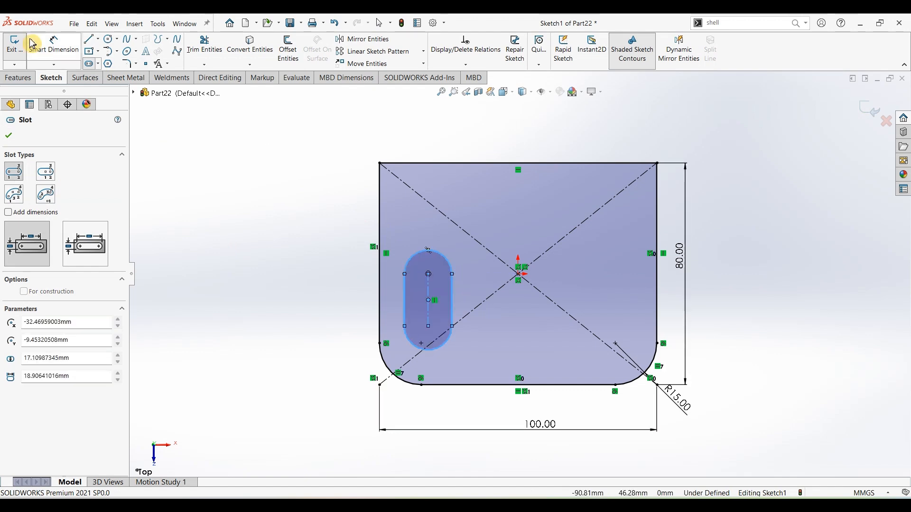
- Dimension the slot's end arc with a radius of 7.5 mm
click(45, 48)
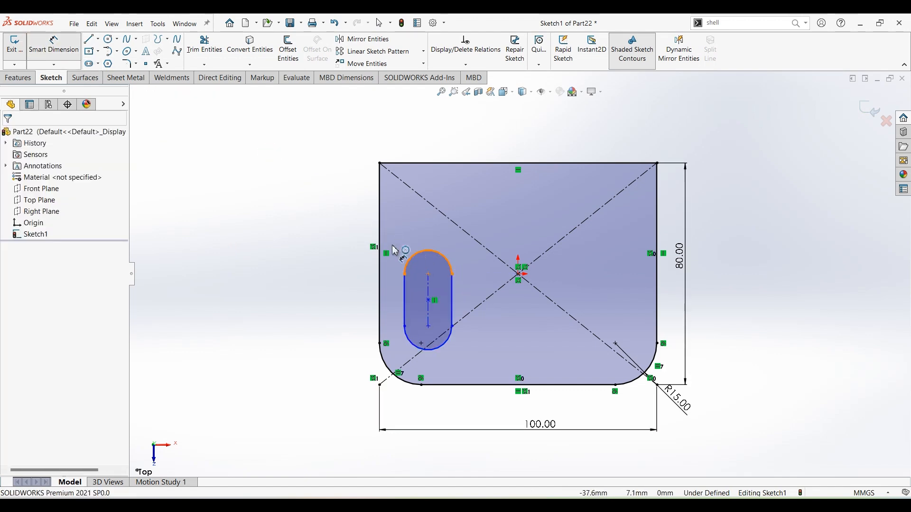
click(409, 255)
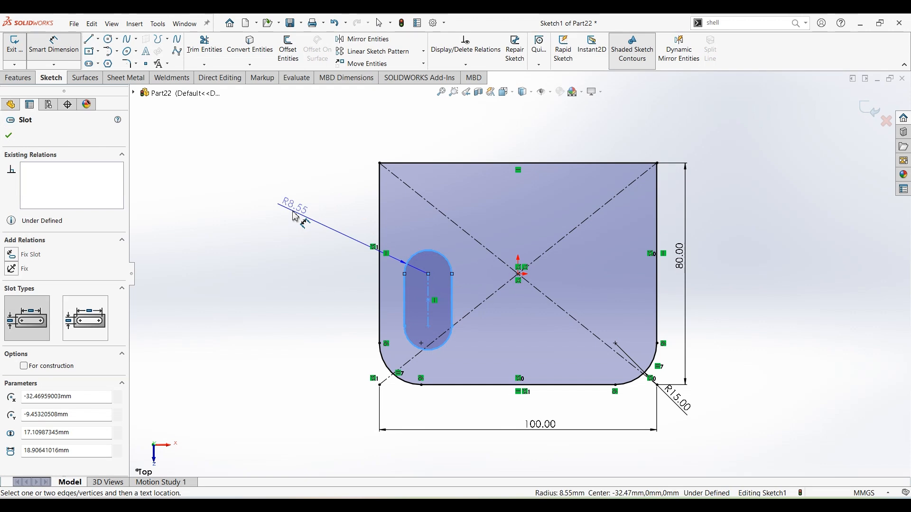
click(317, 240)
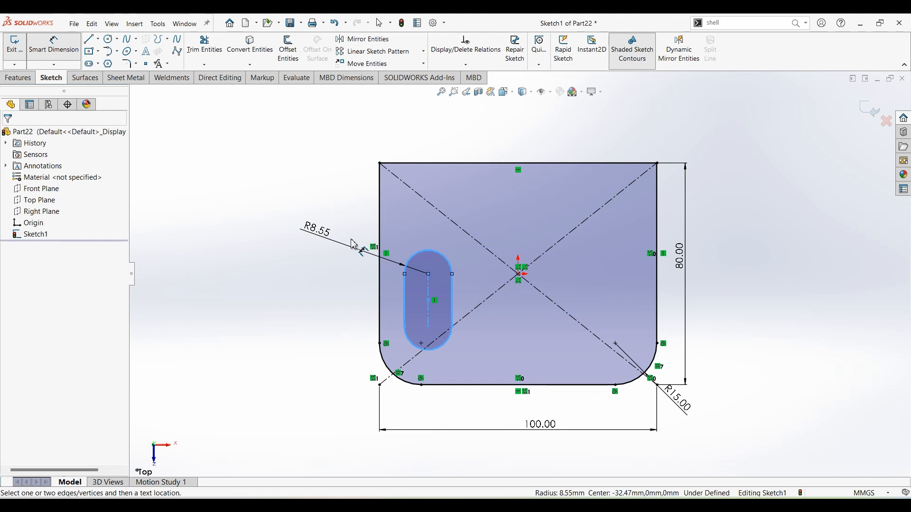
text(7.5)
key(Return)
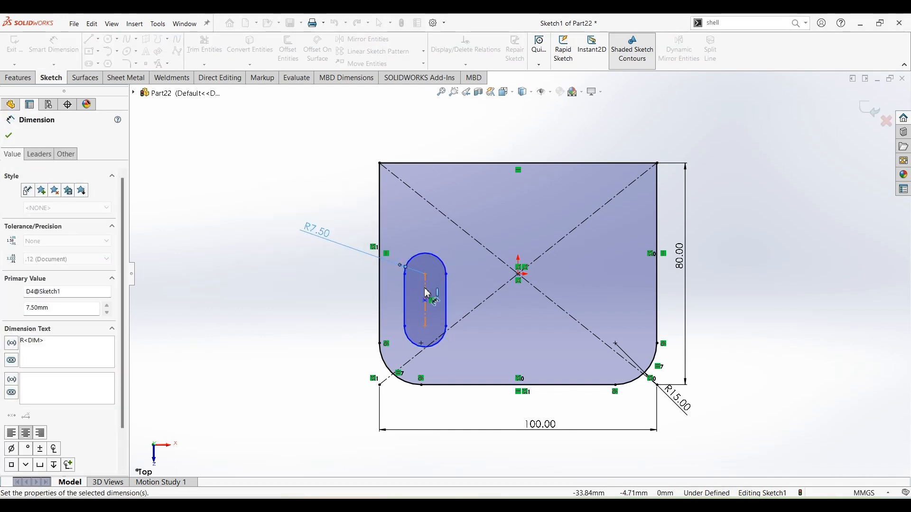
- Dimension the slot's centre-to-centre length as 24 mm
click(405, 297)
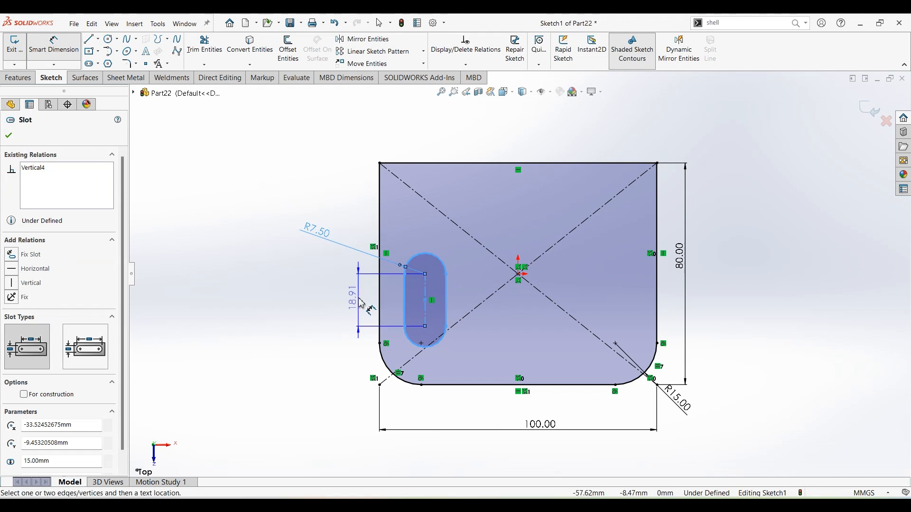
click(361, 304)
text(2)
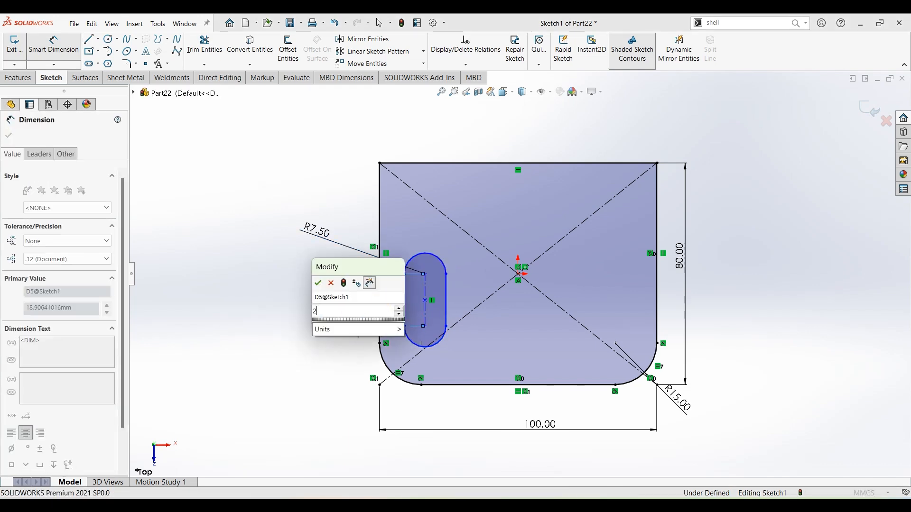
text(4)
key(Return)
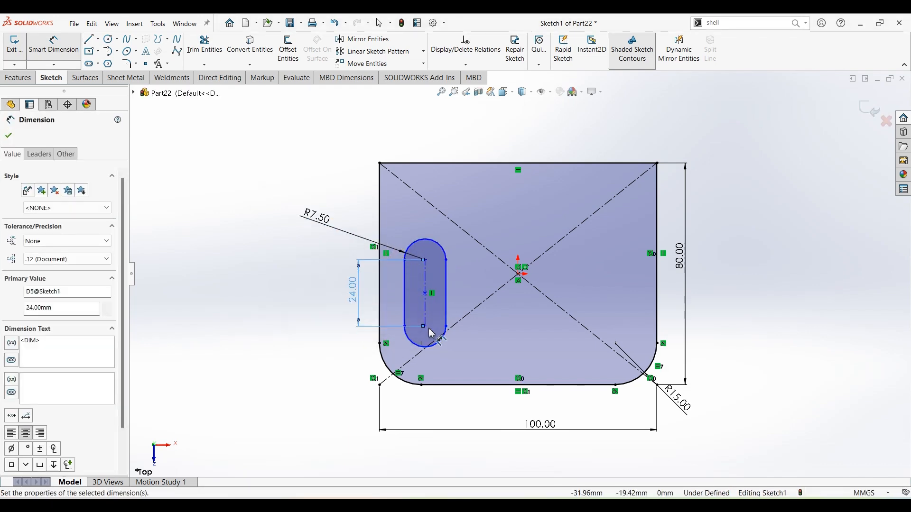
- Dimension the slot's lower arc centre 15 mm from the plate's bottom edge
click(425, 328)
click(433, 385)
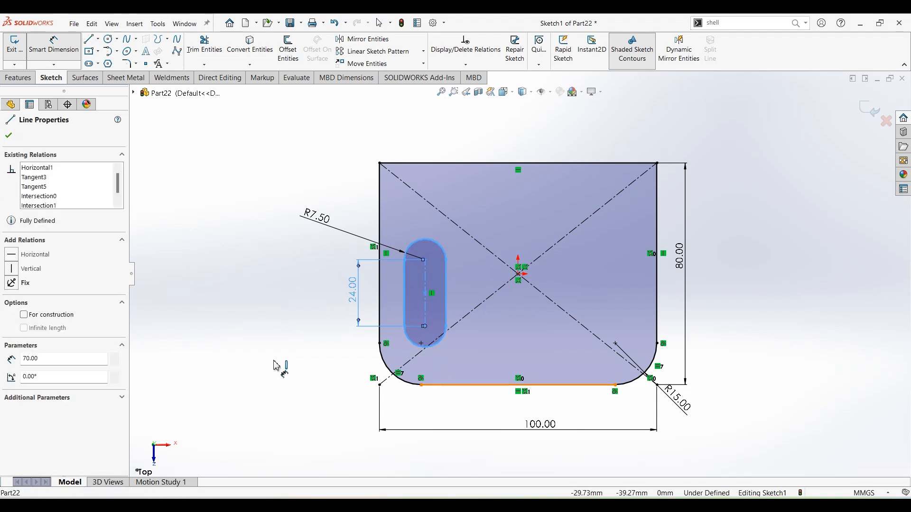
click(274, 364)
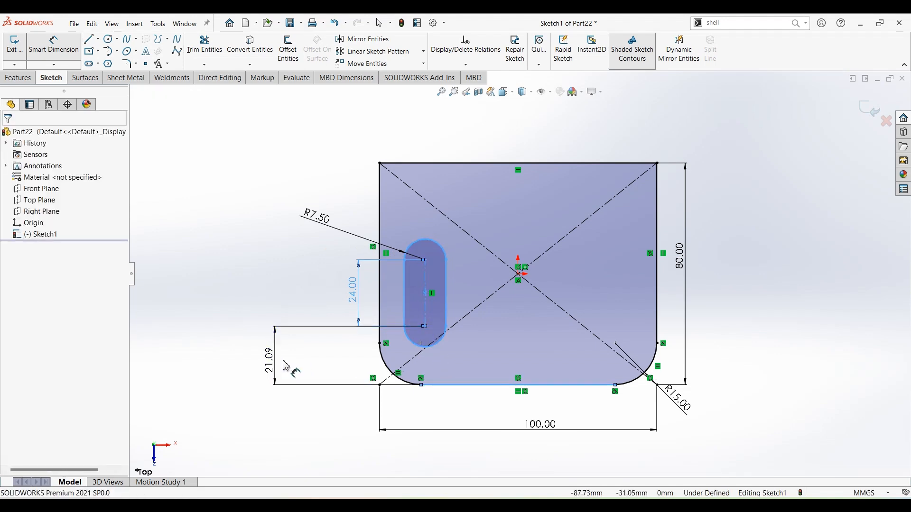
key(Return)
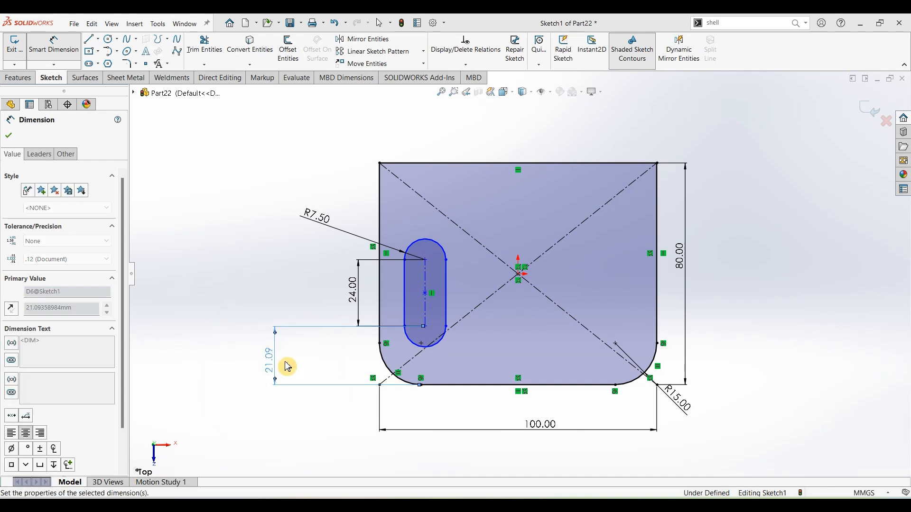
- Dimension the slot's lower arc centre 16 mm from the plate's left edge
click(425, 347)
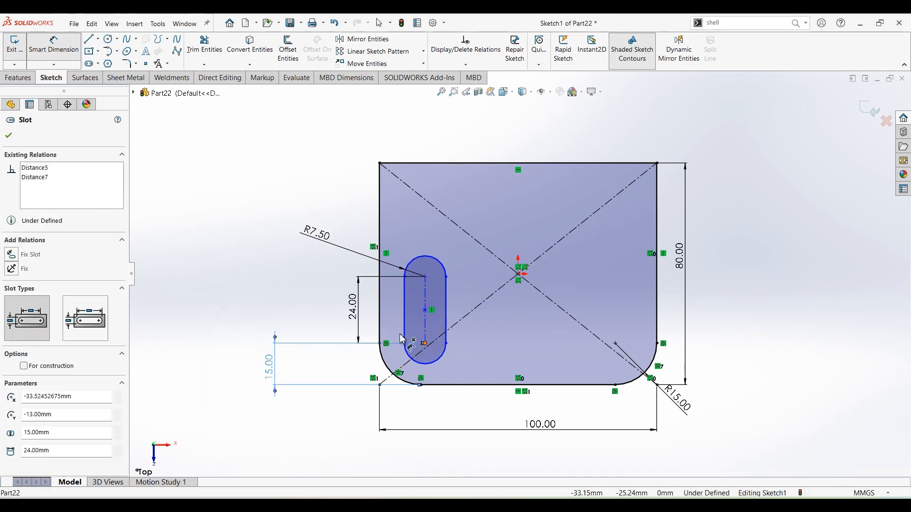
click(379, 334)
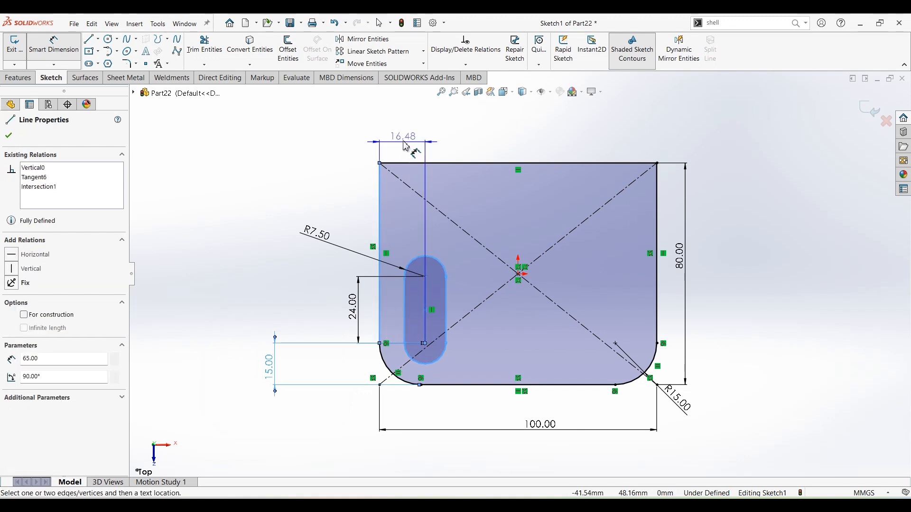
click(437, 157)
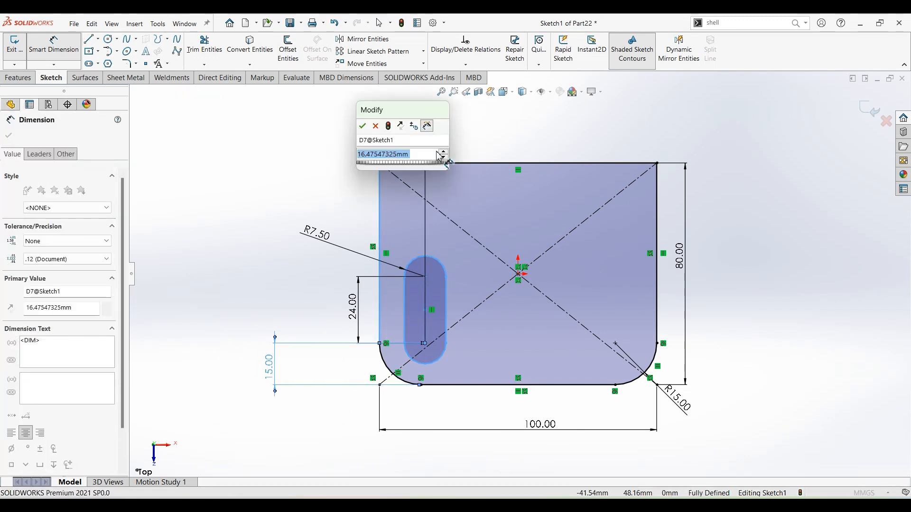
text(16)
key(Return)
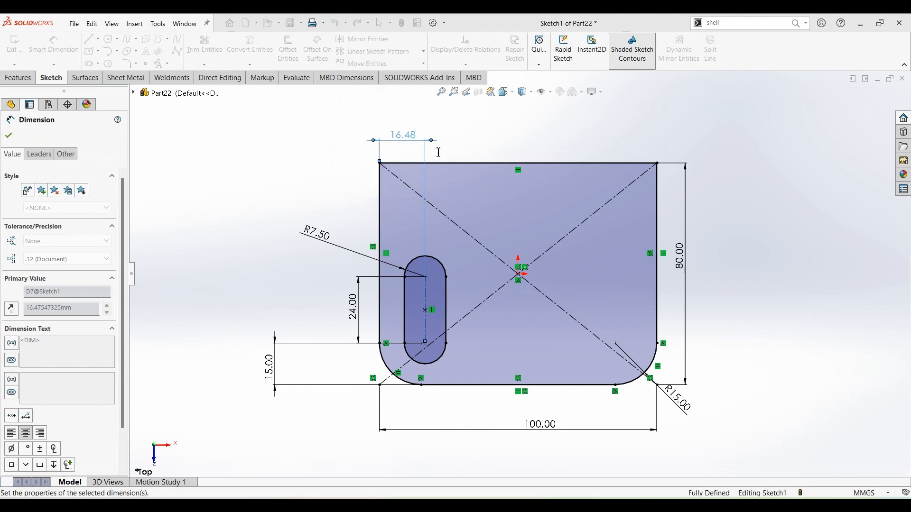
key(Escape)
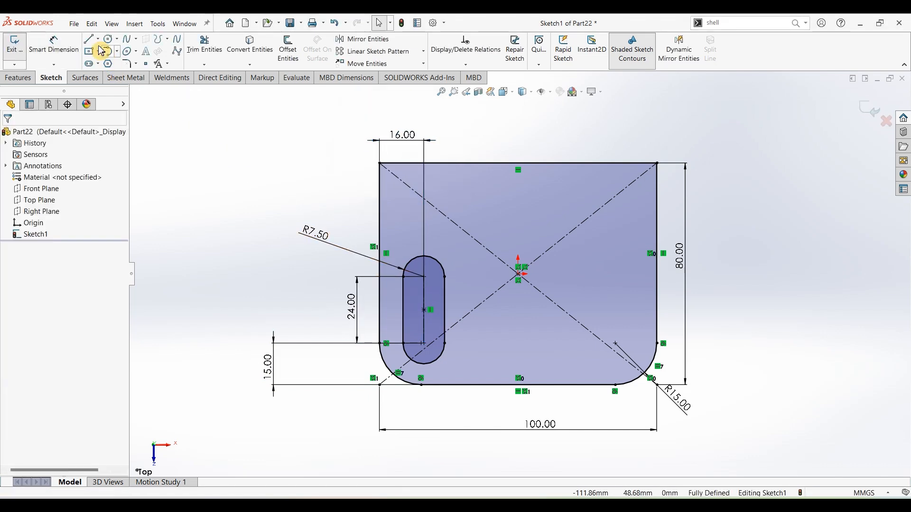
- Draw a vertical construction centerline from the origin up past the plate's top edge
click(97, 39)
click(112, 63)
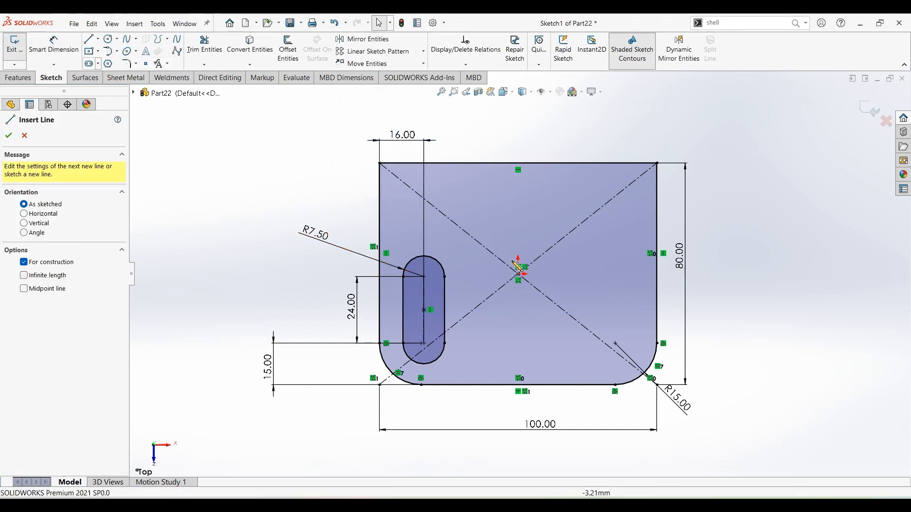
click(518, 274)
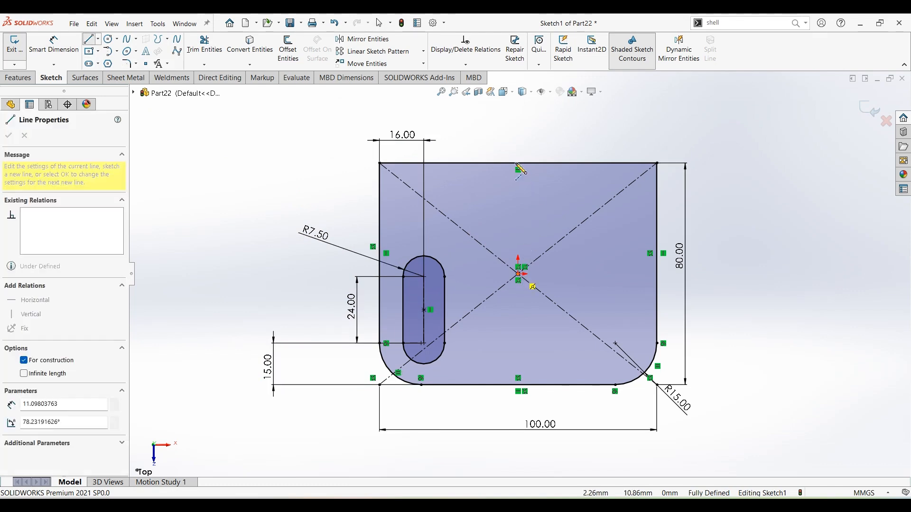
click(519, 124)
key(Escape)
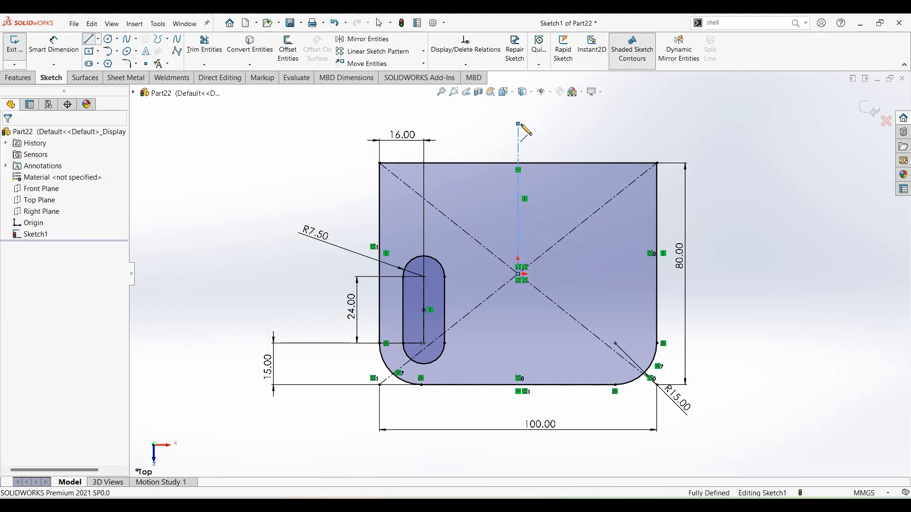
- Mirror the slot about the vertical centerline to the other side of the plate
click(375, 51)
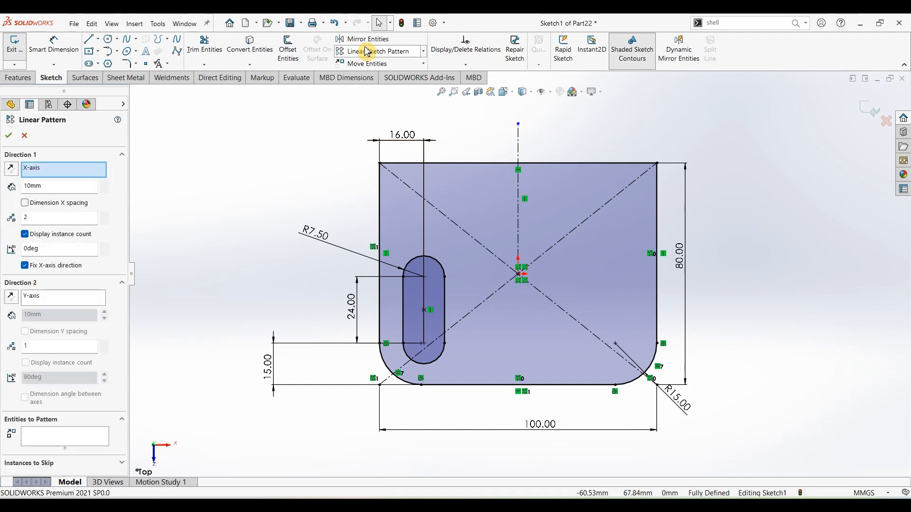
click(365, 39)
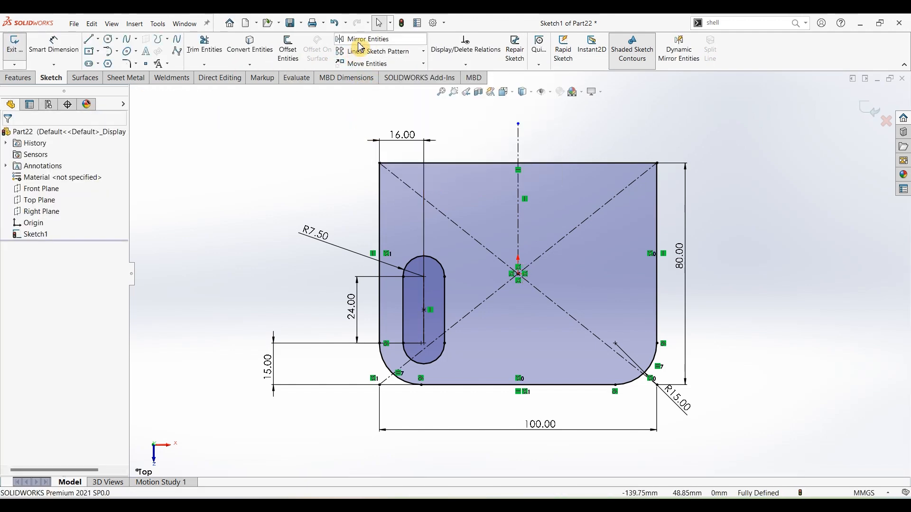
click(365, 41)
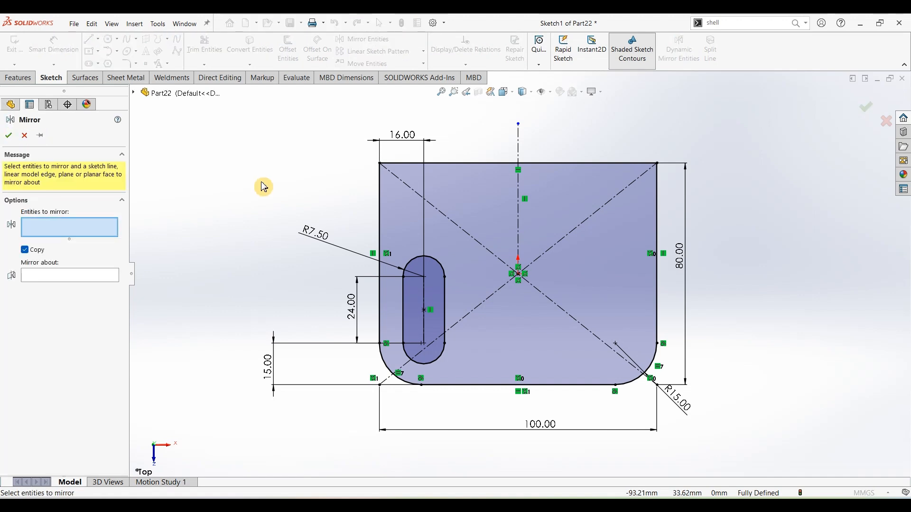
click(411, 318)
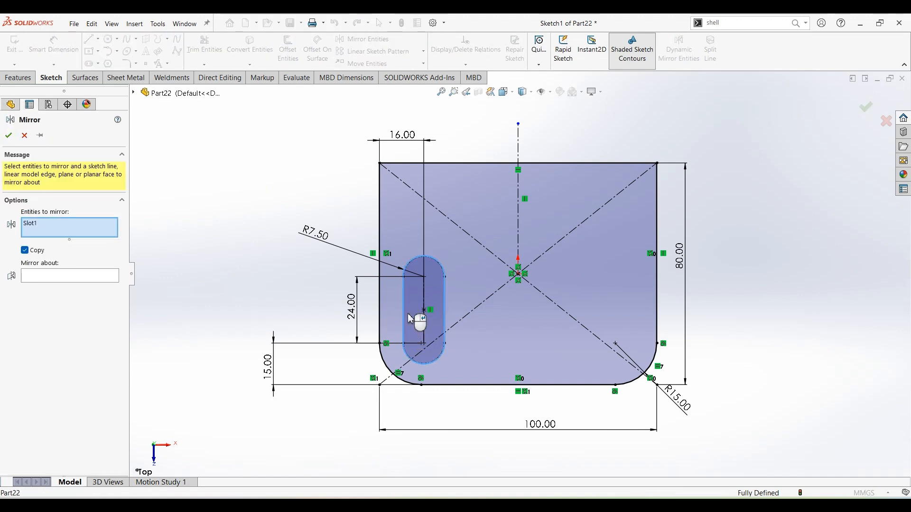
click(44, 277)
click(518, 154)
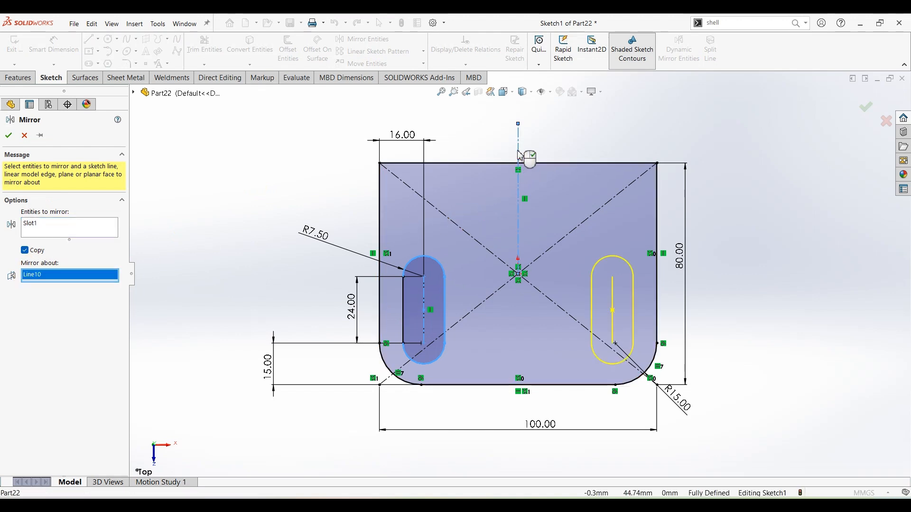
click(9, 135)
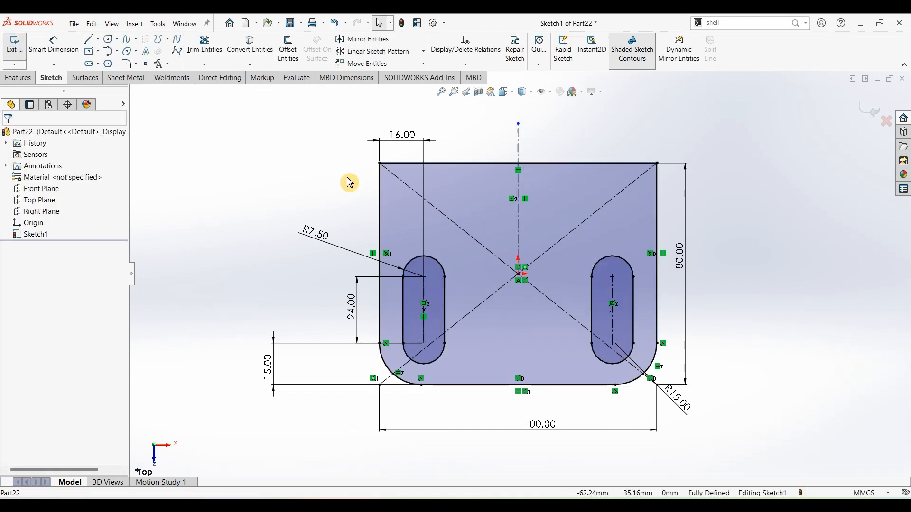
- Extrude the slotted plate profile as a blind boss 20 mm thick
click(21, 78)
click(19, 48)
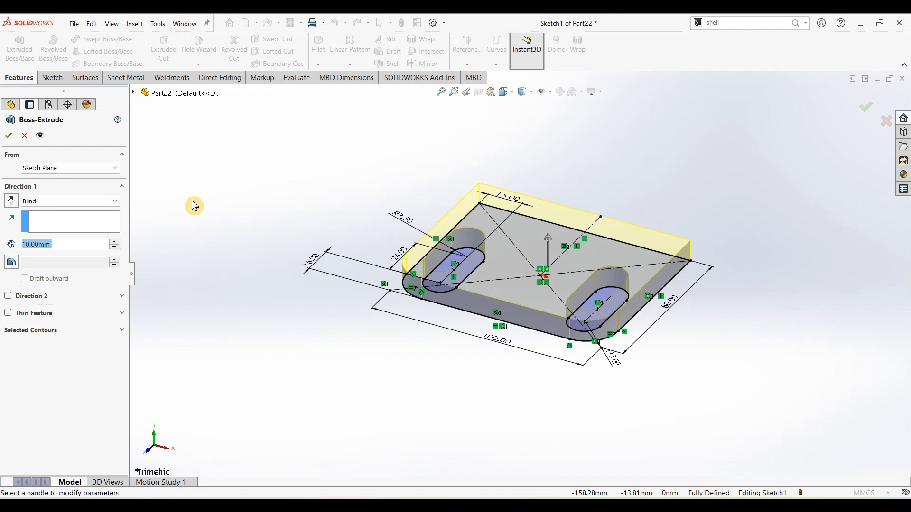
text(20)
key(Return)
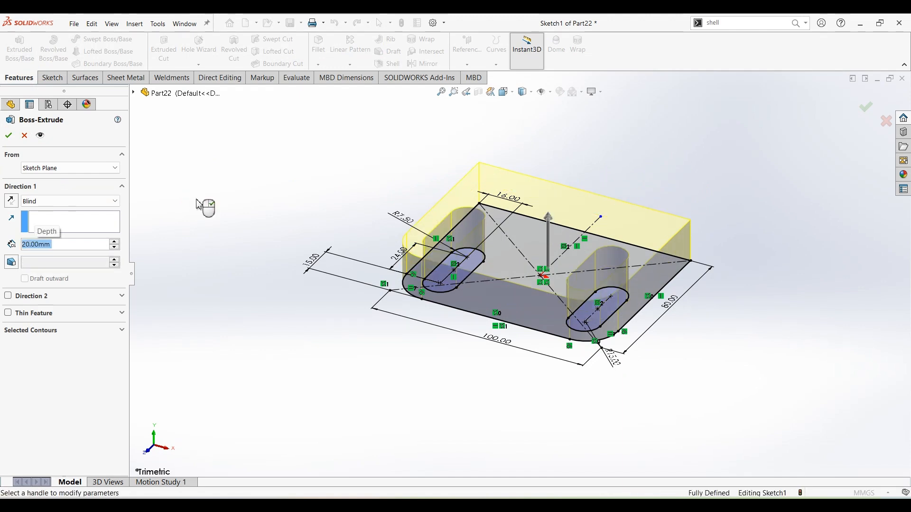
click(8, 136)
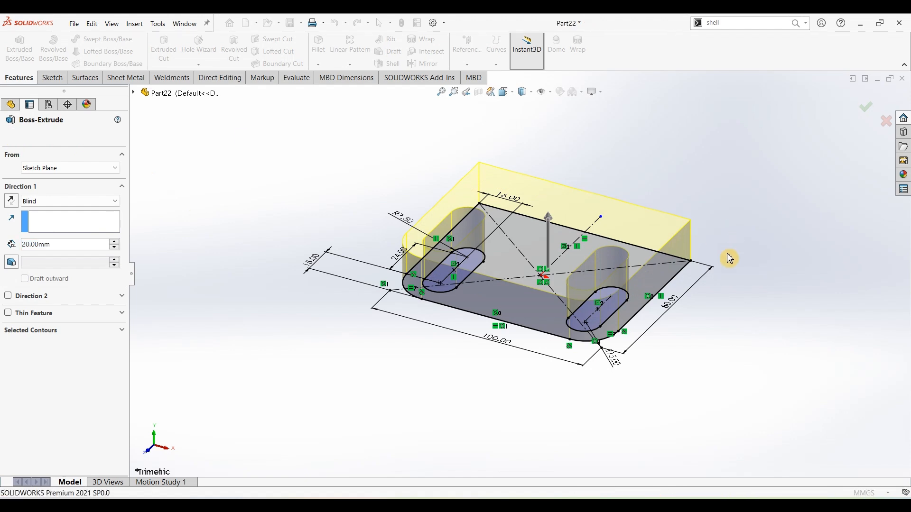
click(761, 266)
- Start a sketch on the plate's flat rear side face, opposite the rounded corners
middle_drag(724, 218, 612, 222)
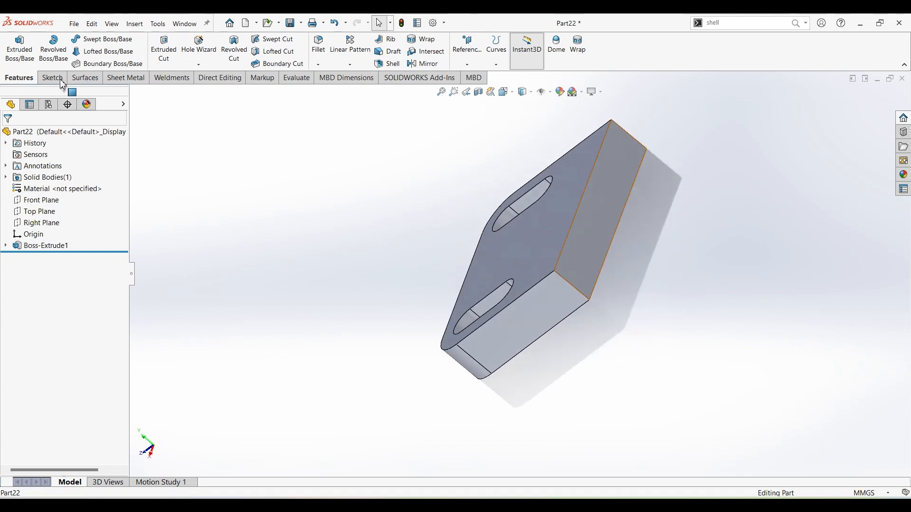
click(607, 206)
click(52, 77)
click(14, 45)
scroll(620, 257, up, 9)
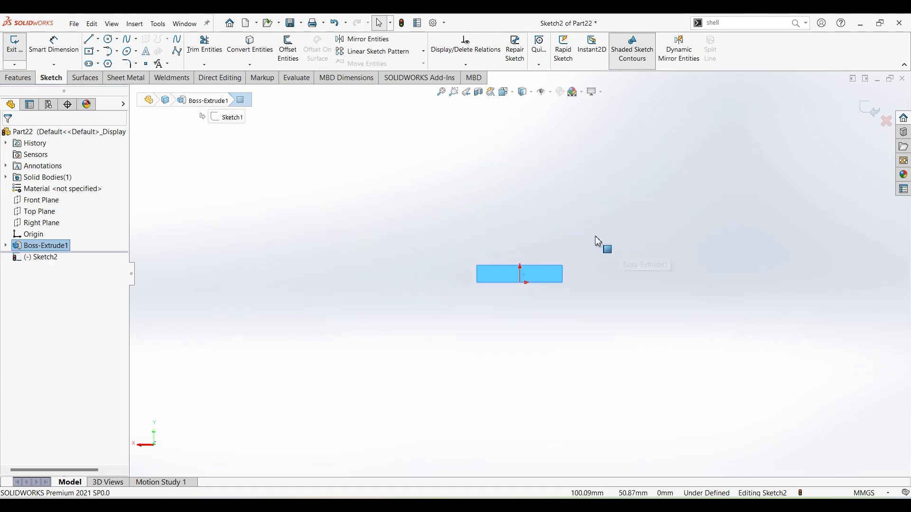
scroll(534, 195, down, 5)
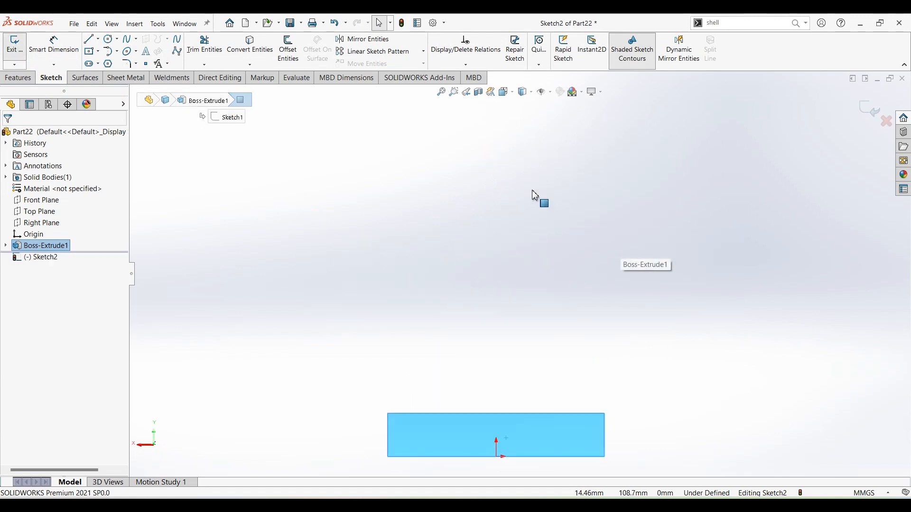
- Sketch a vertical straight slot above the plate, centred over the origin, about 49 mm wide and 46 mm between centres
click(99, 64)
click(107, 76)
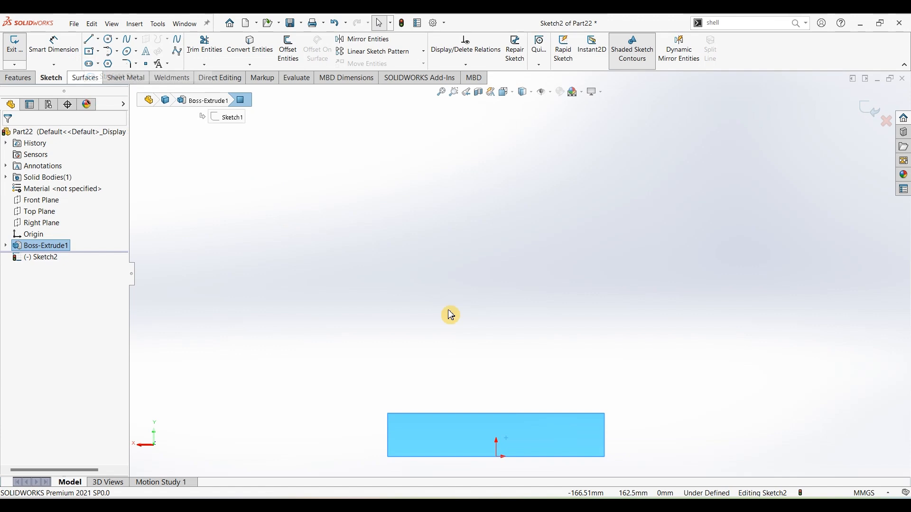
click(496, 338)
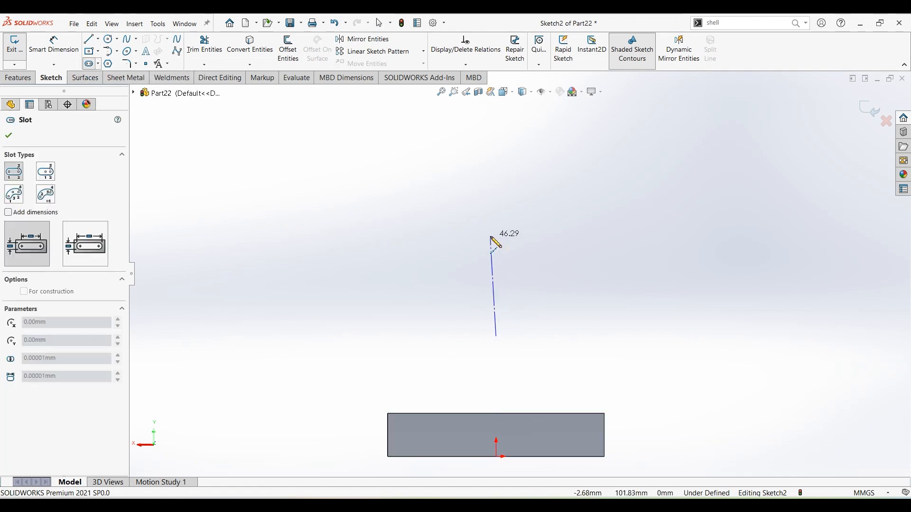
click(496, 237)
click(549, 228)
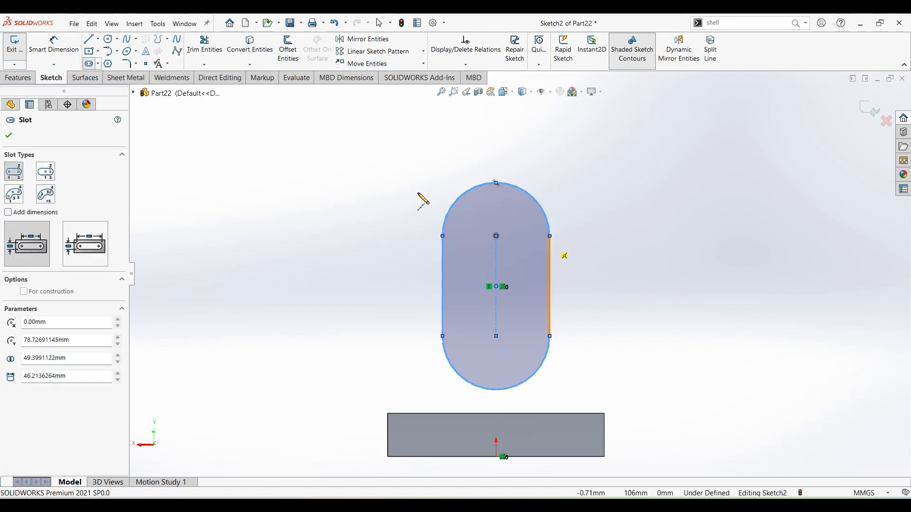
- Dimension the upright slot's top arc with a radius of 30 mm
click(53, 45)
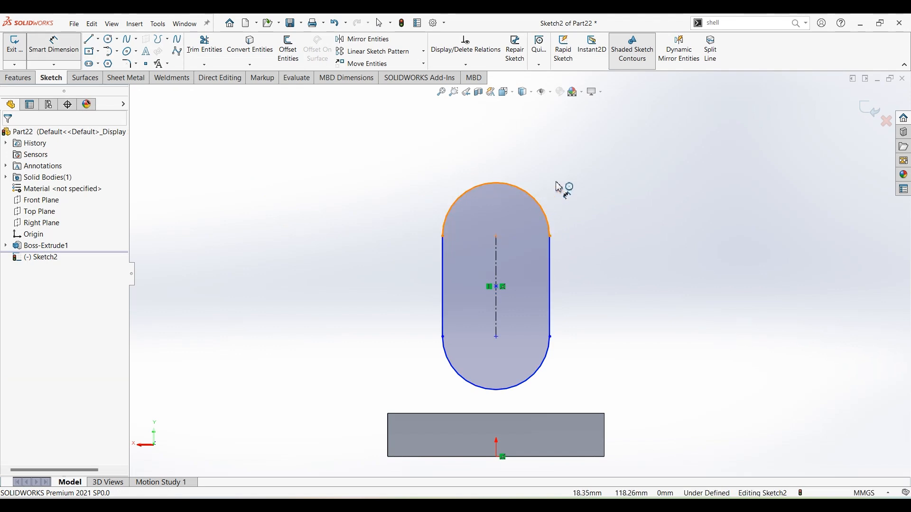
click(548, 198)
click(574, 172)
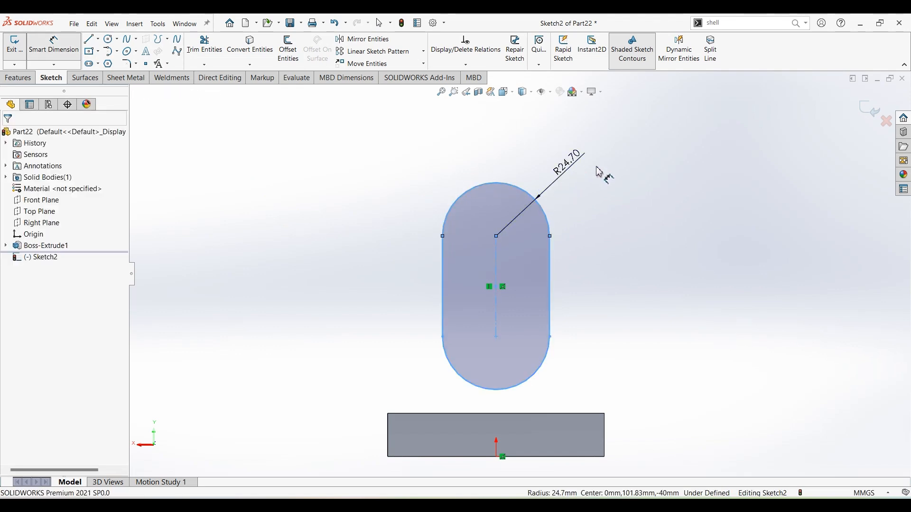
text(30)
key(Escape)
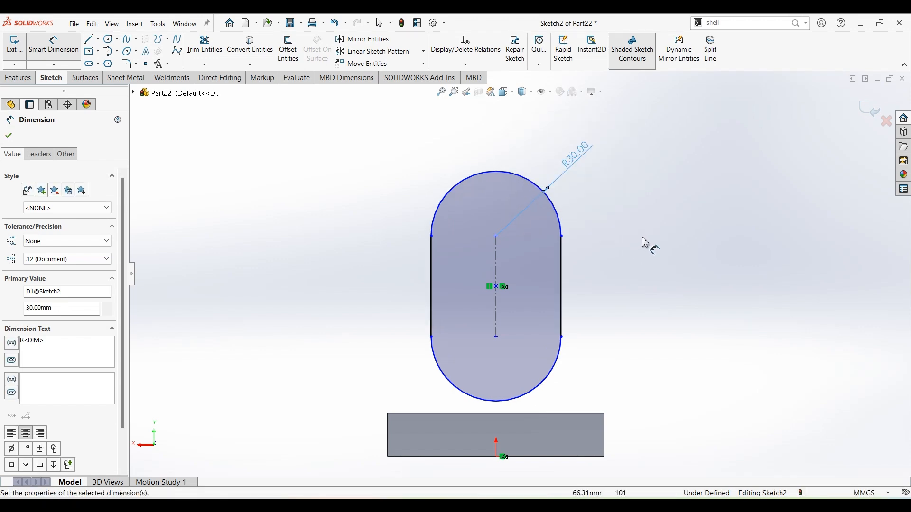
- Dimension the upright slot's centre-to-centre length as 70 mm
click(496, 275)
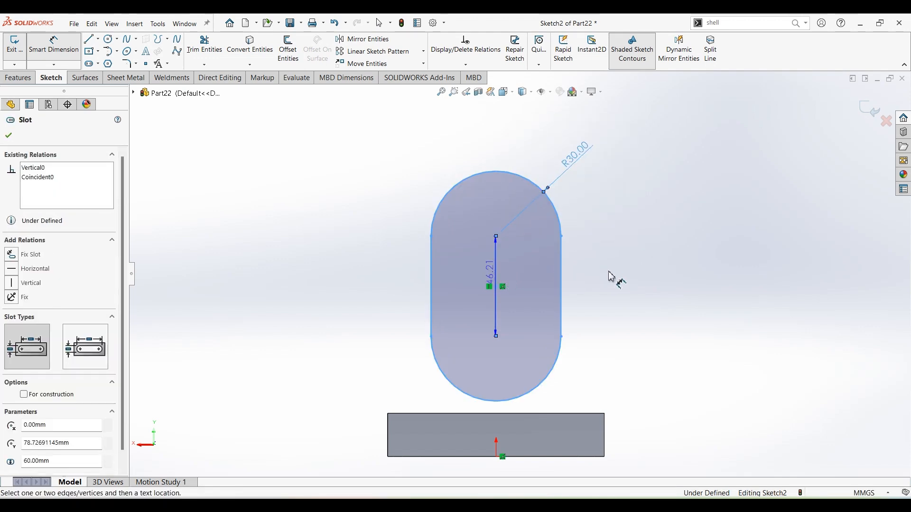
click(638, 274)
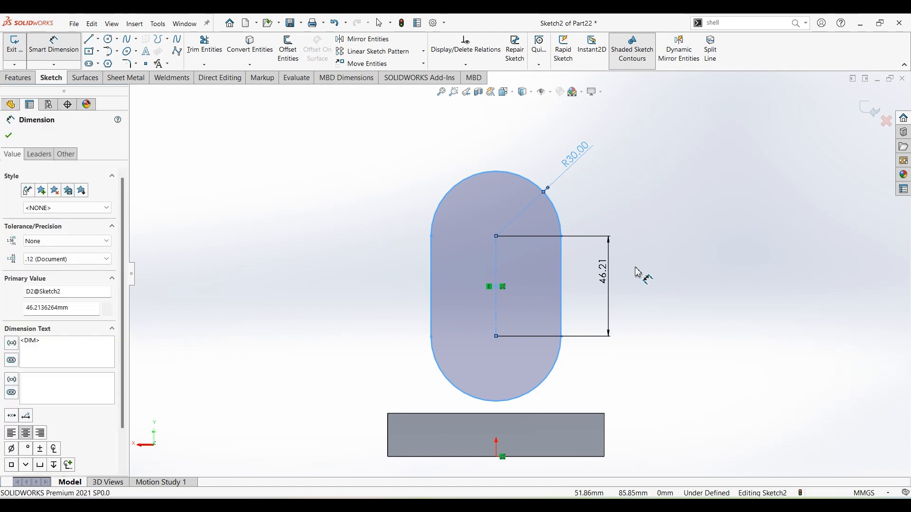
text(70)
key(Return)
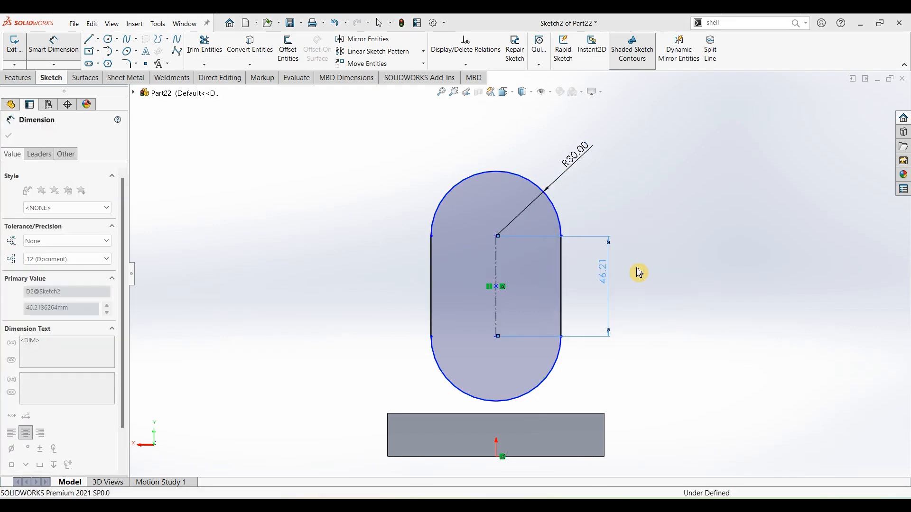
- Dimension the upright slot's upper arc centre 170 mm above the origin
click(496, 185)
click(496, 456)
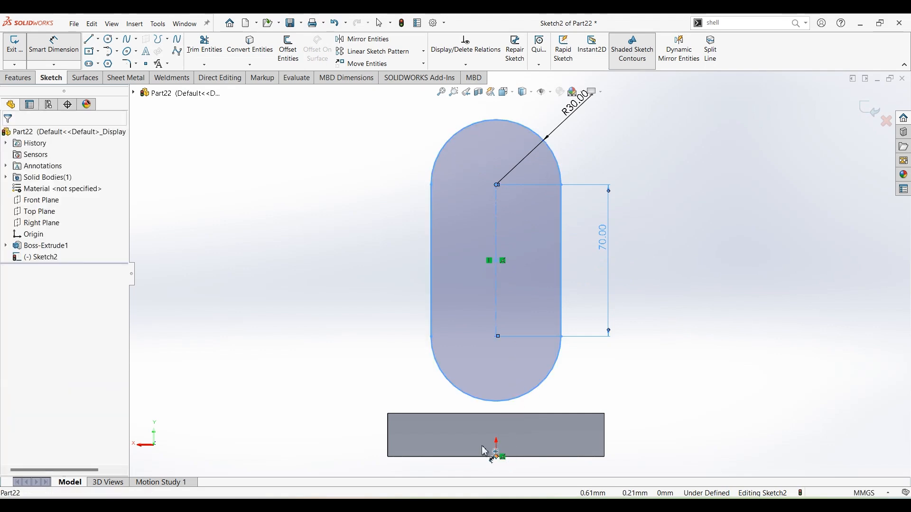
click(304, 314)
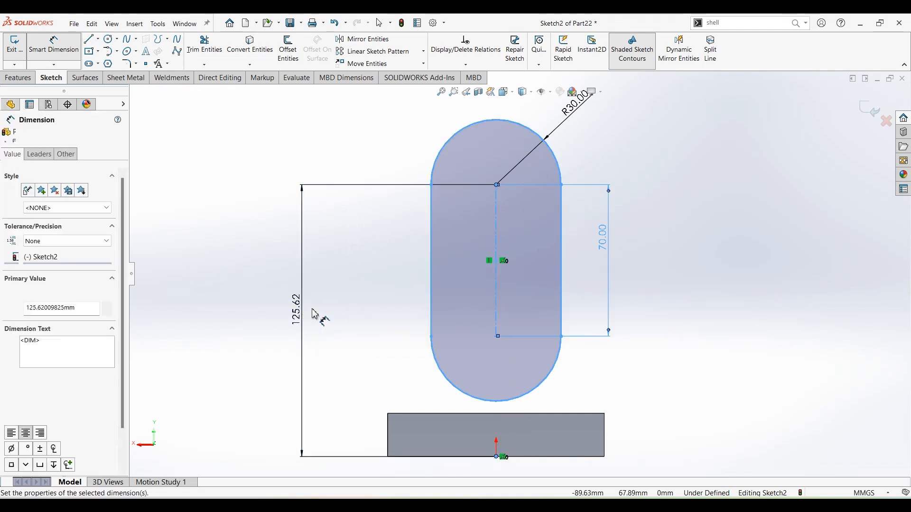
text(170)
key(Return)
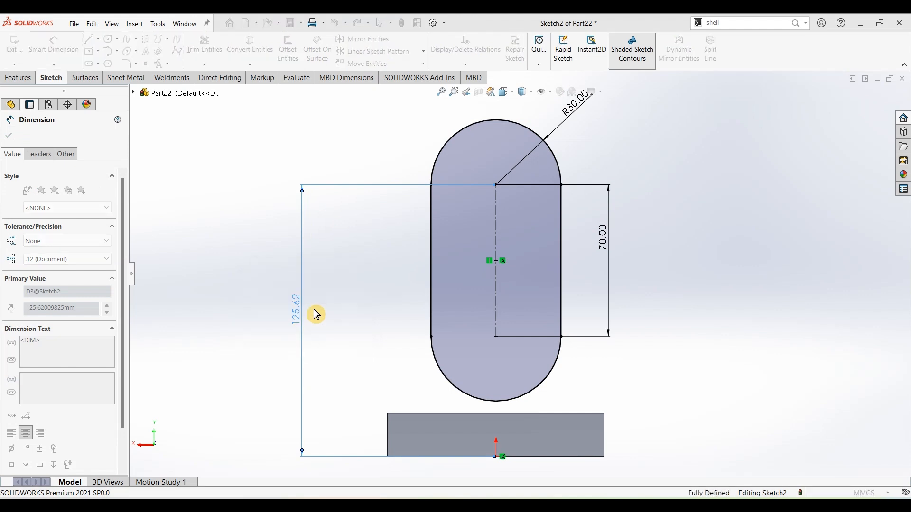
key(z)
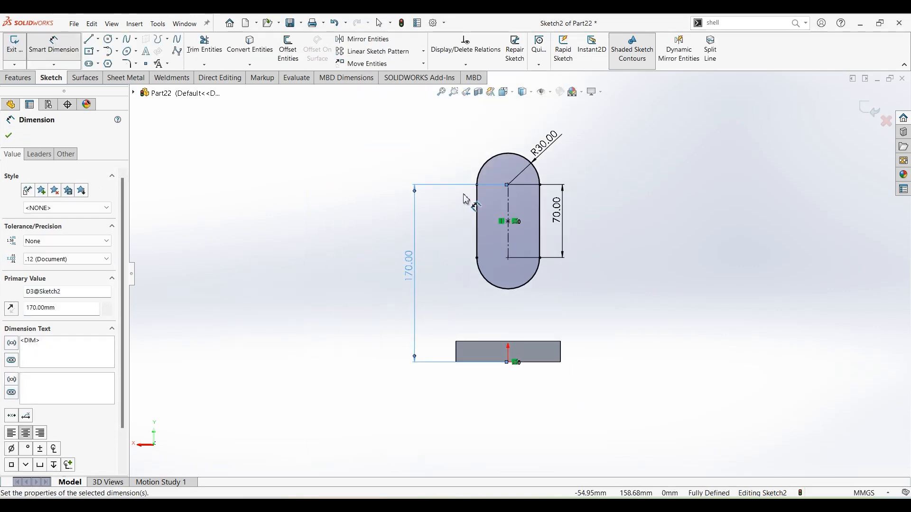
- Offset the upright slot's outline inward by 15 mm
click(286, 53)
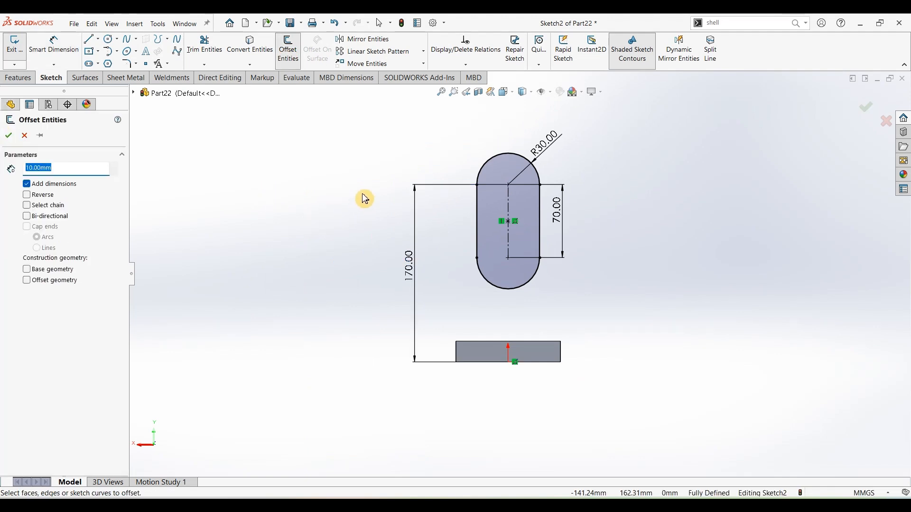
key(Return)
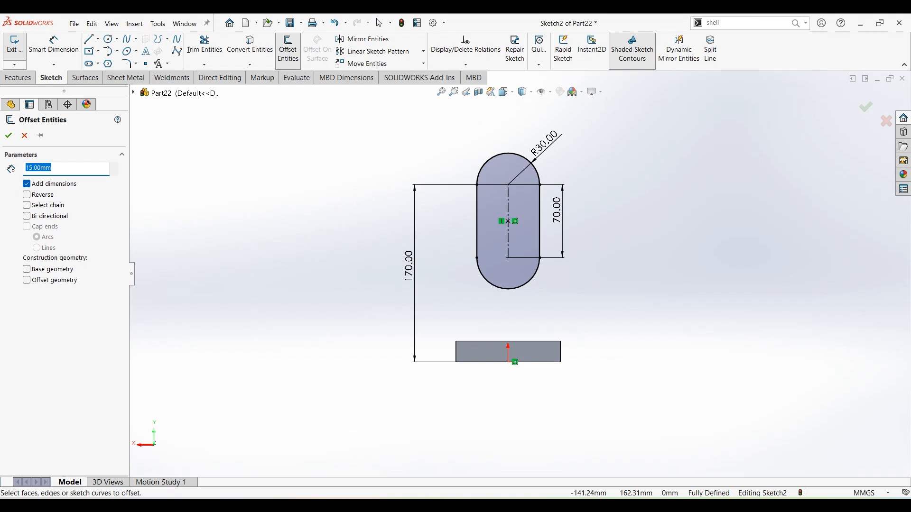
click(483, 205)
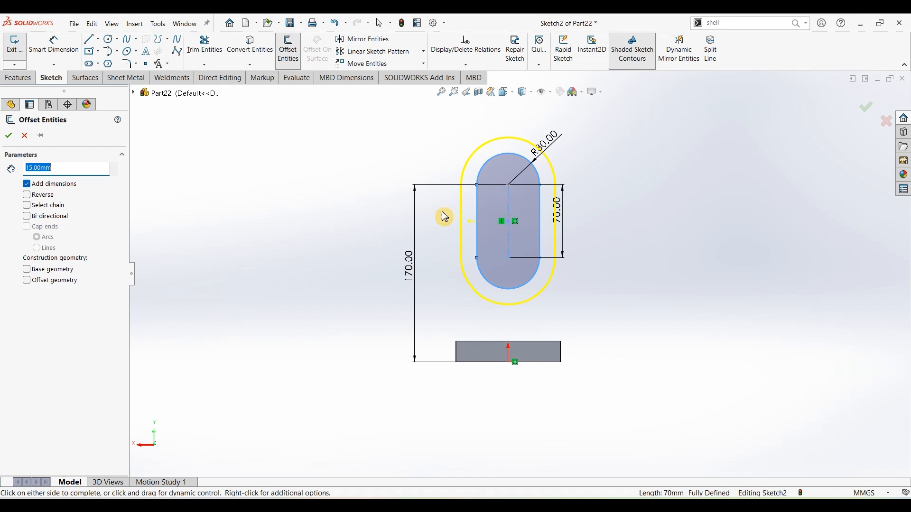
click(28, 197)
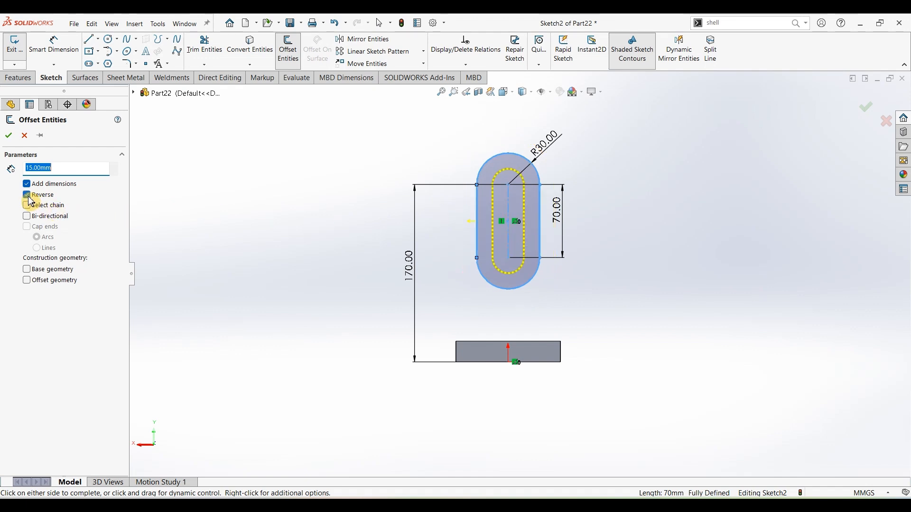
click(10, 136)
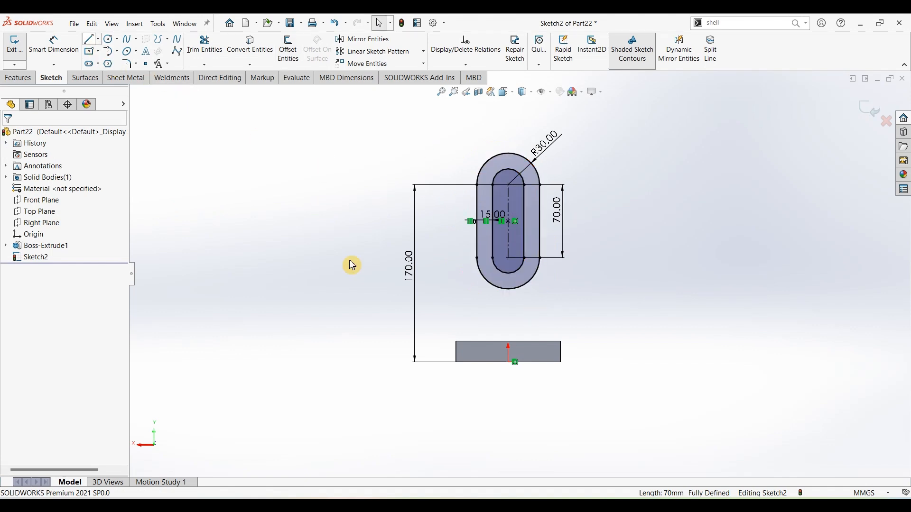
- Sketch a stepped line chain from the plate's upper-left corner, about 30 mm up, across and up to the slot's lower tangent point, making the last line vertical
key(l)
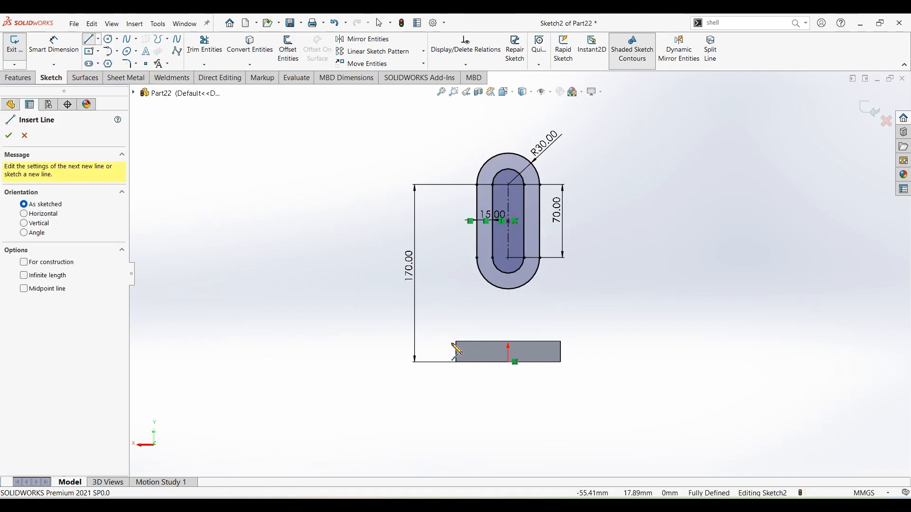
click(456, 342)
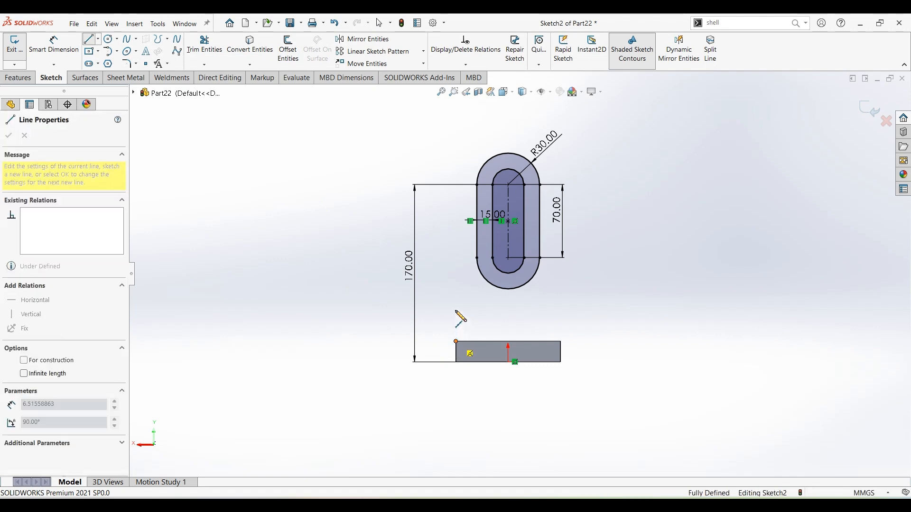
click(456, 311)
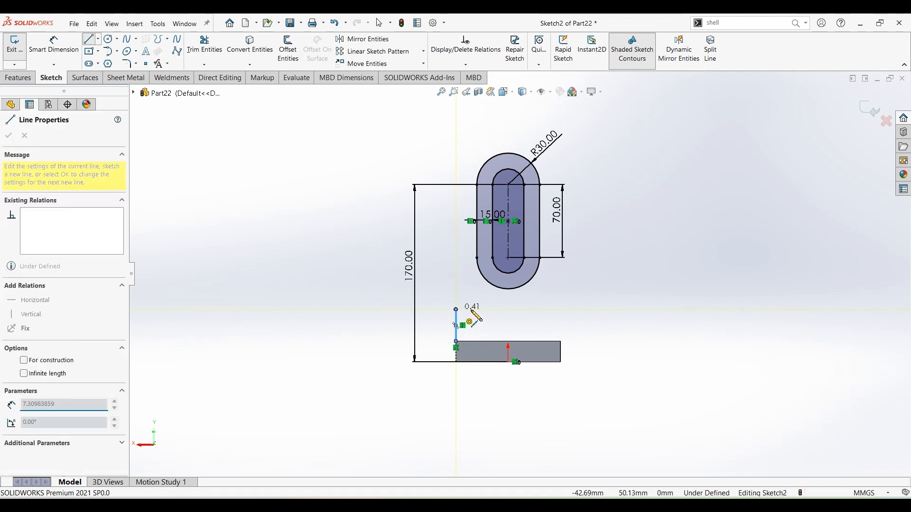
click(482, 310)
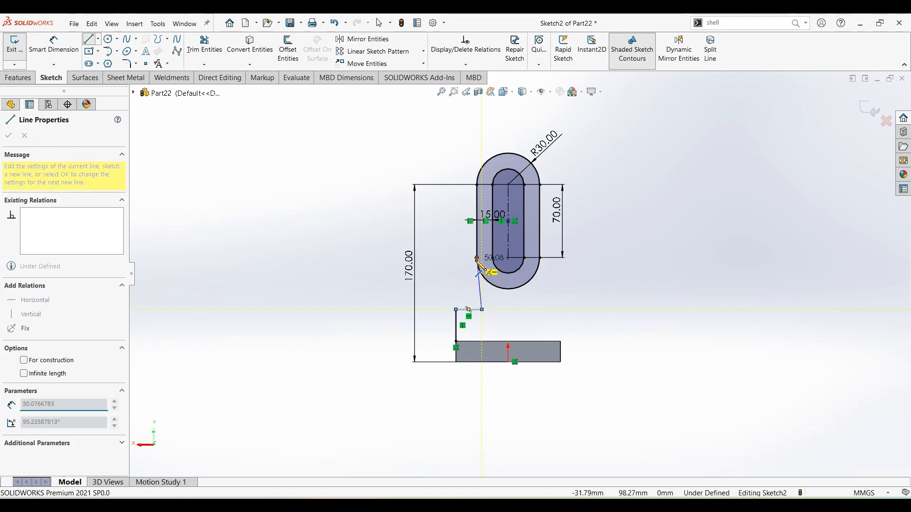
click(476, 259)
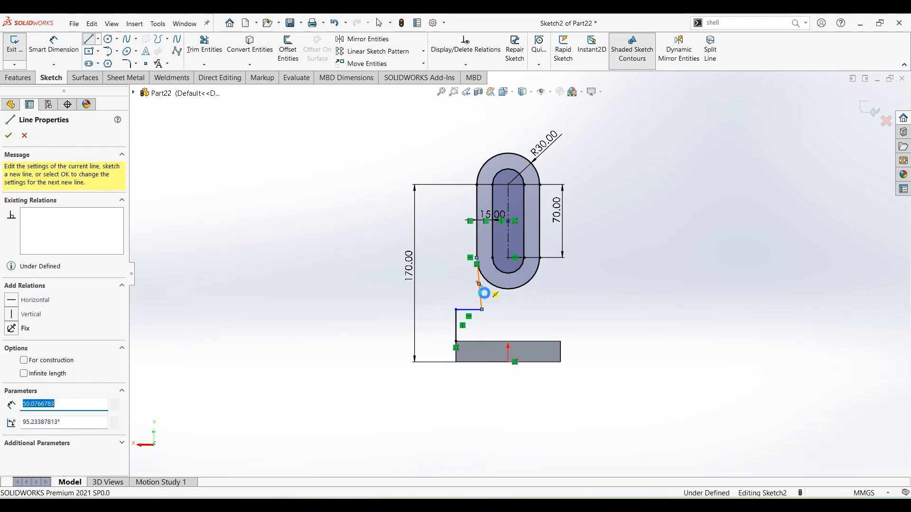
key(Escape)
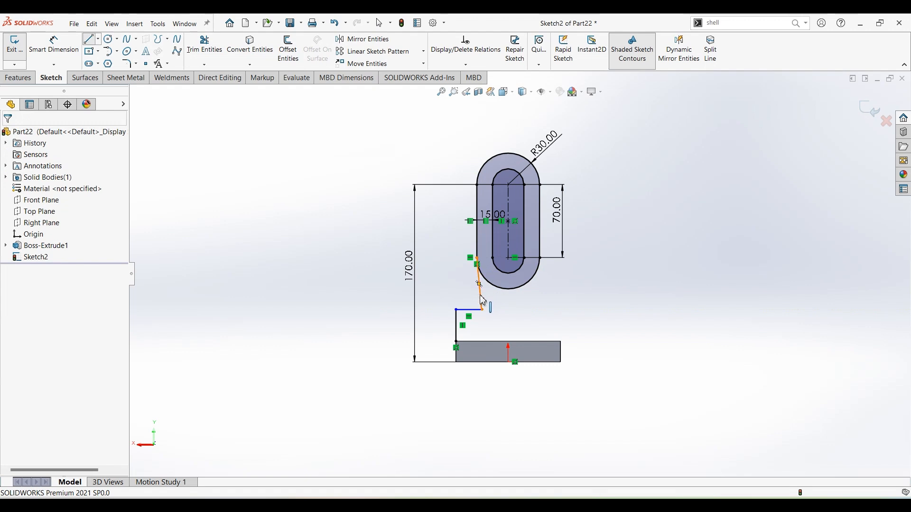
click(483, 300)
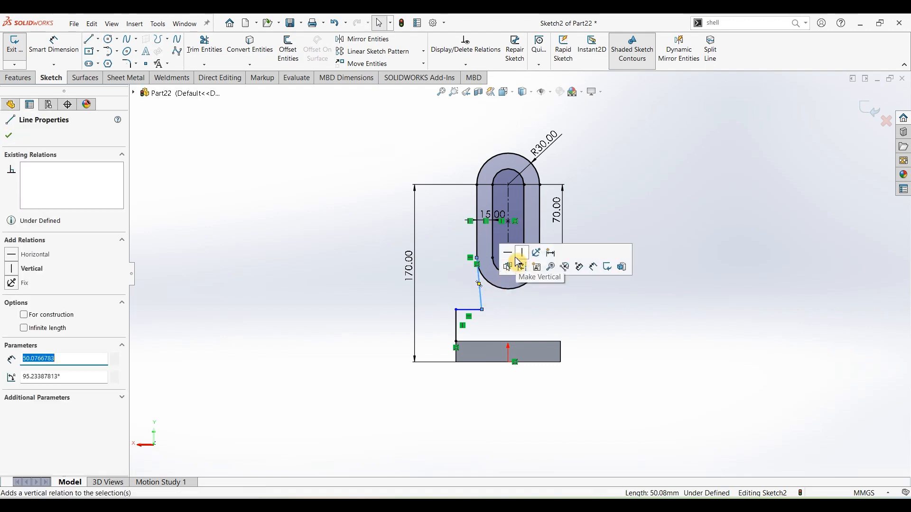
click(526, 254)
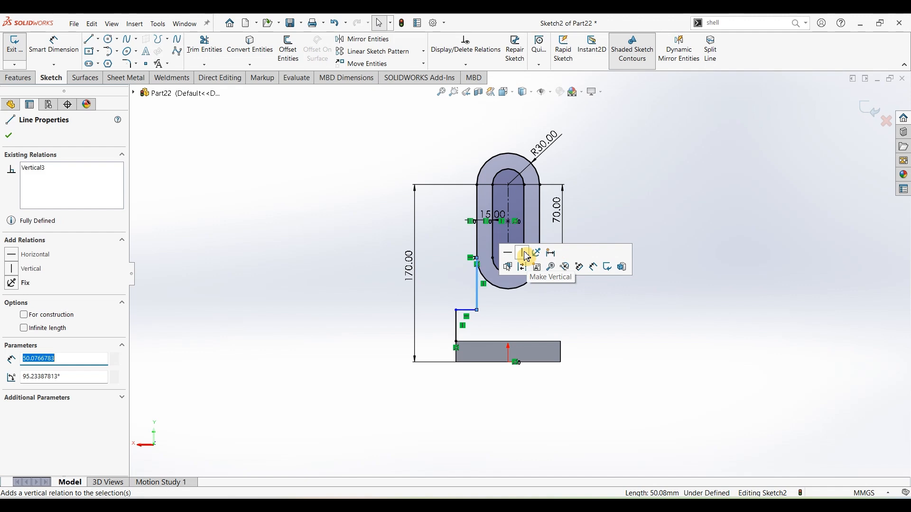
- Dimension the vertical line rising from the plate's corner as 50 mm
click(53, 52)
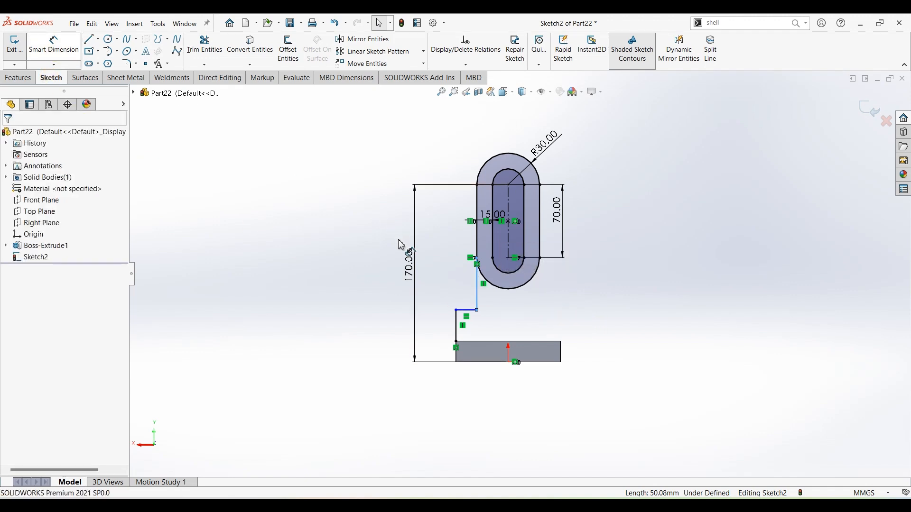
click(445, 331)
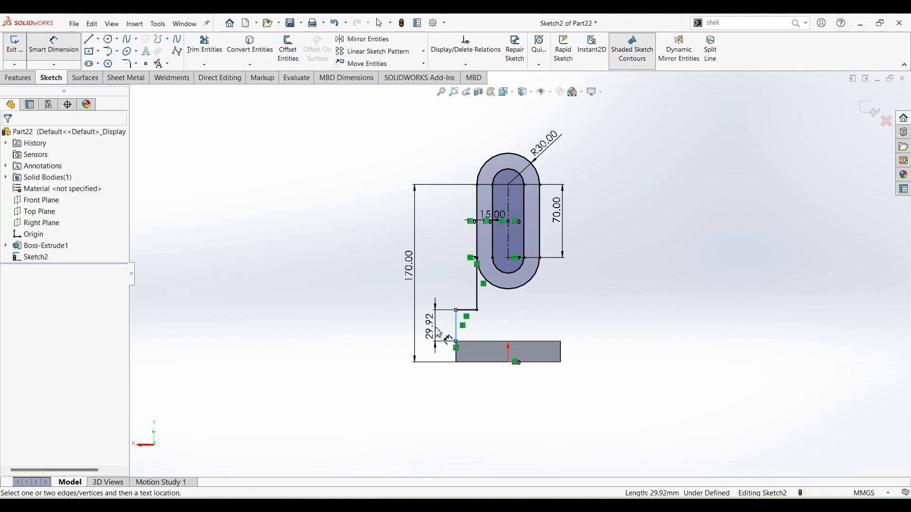
click(437, 331)
text(50)
key(Return)
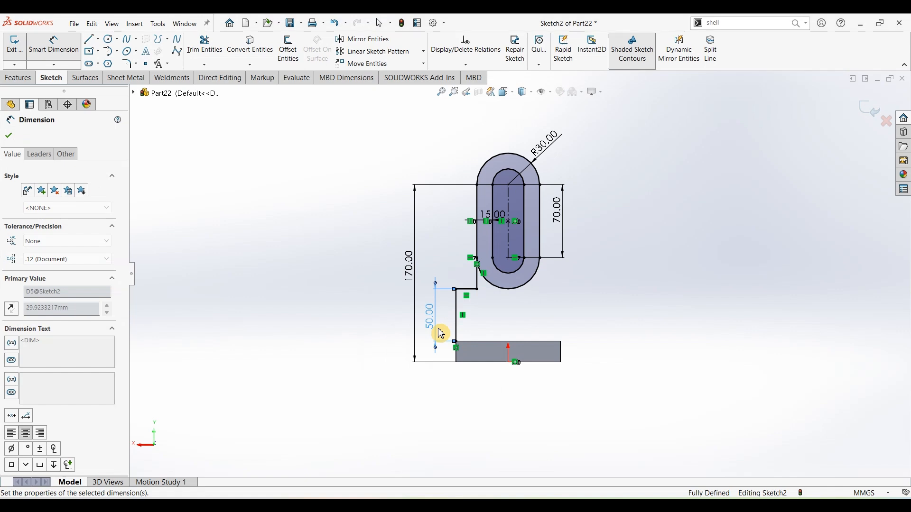
- Check the reference drawing and add a 15 mm sketch fillet at the inner corner between the step and the slot
click(360, 495)
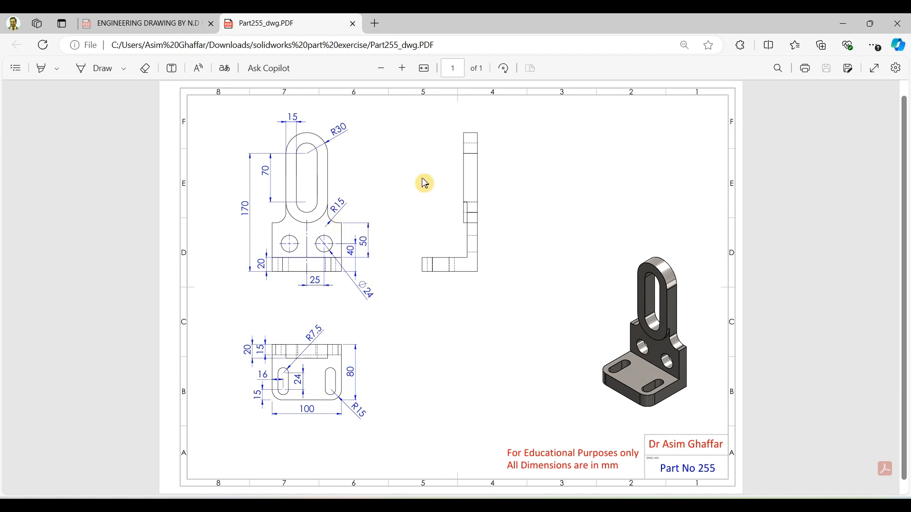
click(843, 23)
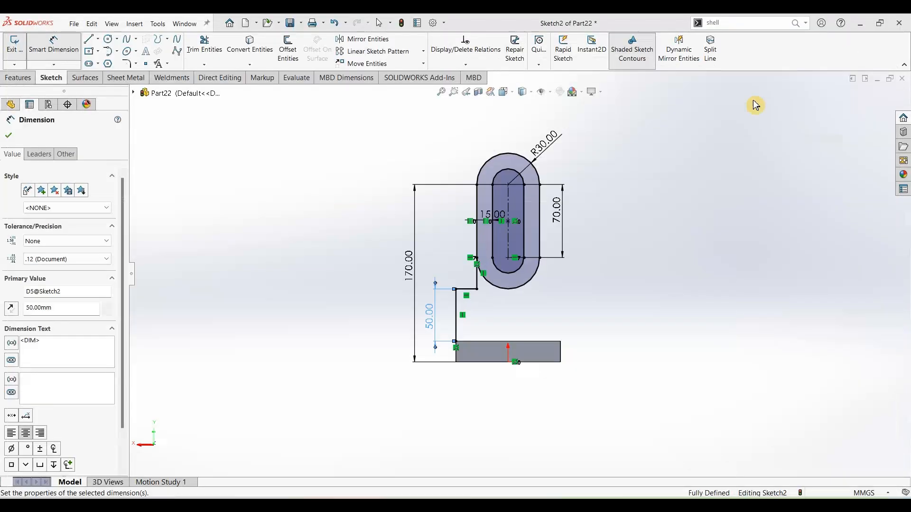
click(127, 64)
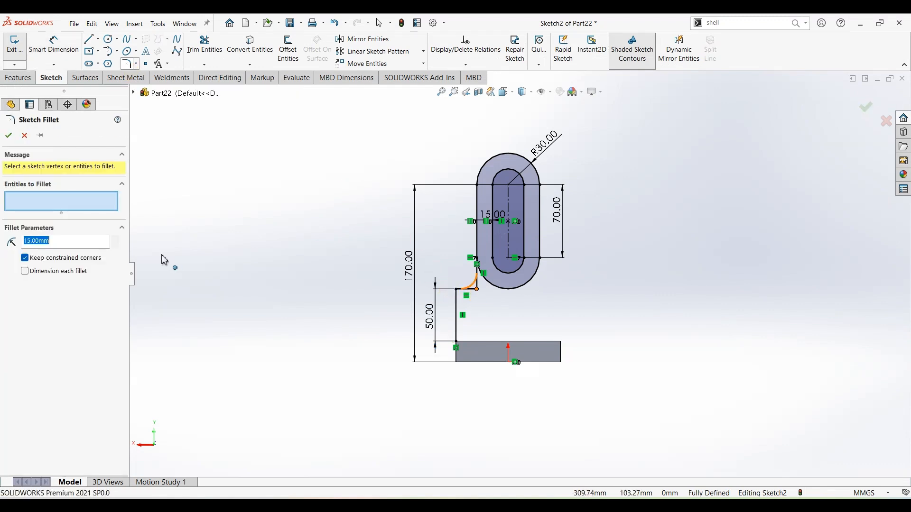
click(478, 290)
click(8, 136)
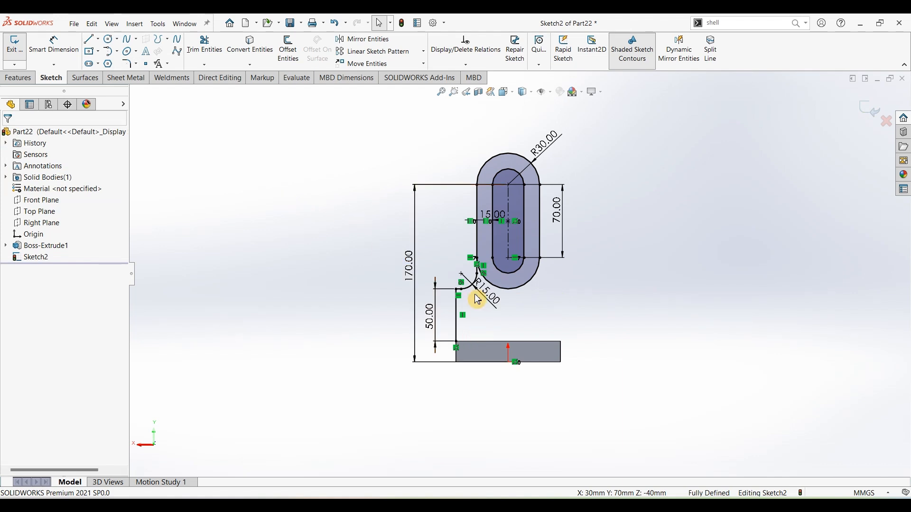
scroll(477, 299, down, 3)
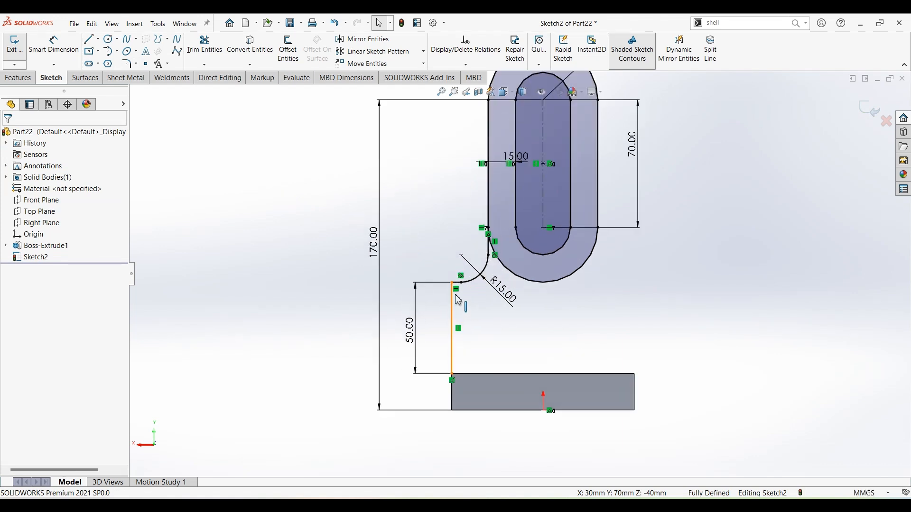
click(457, 300)
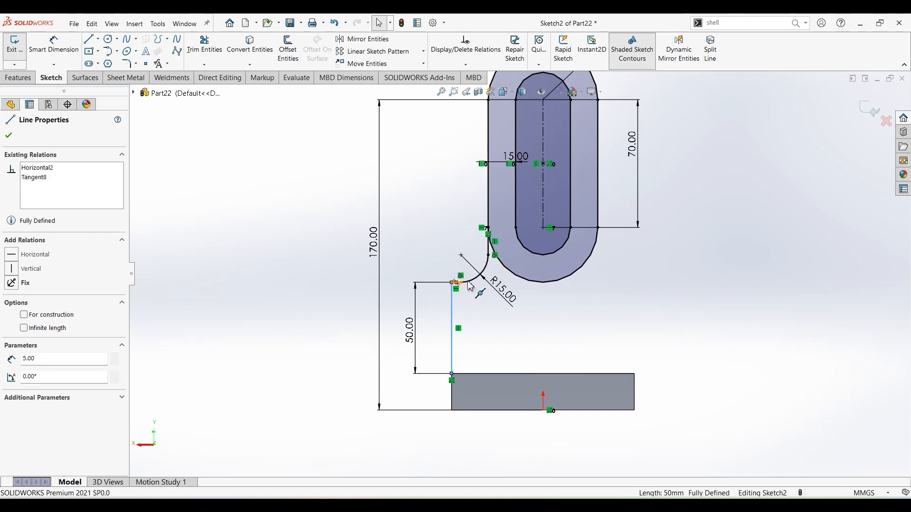
ctrl+click(453, 283)
ctrl+click(485, 262)
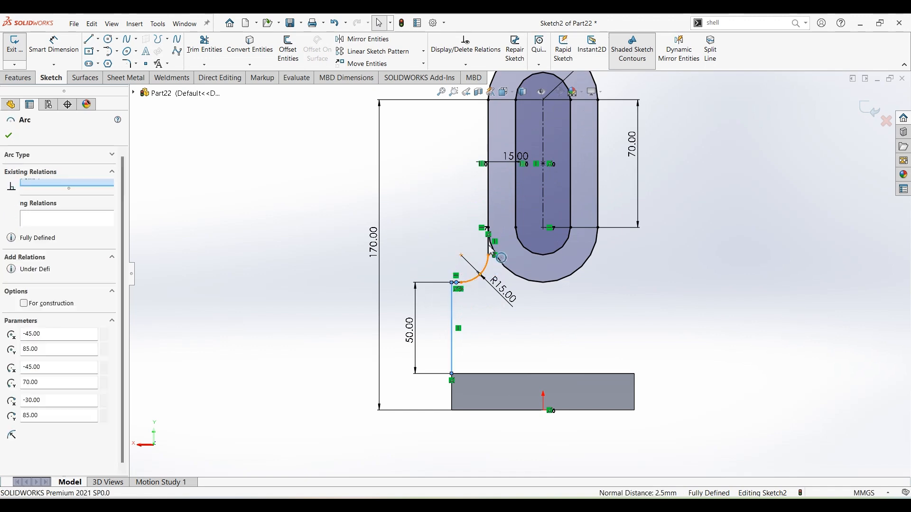
ctrl+click(489, 240)
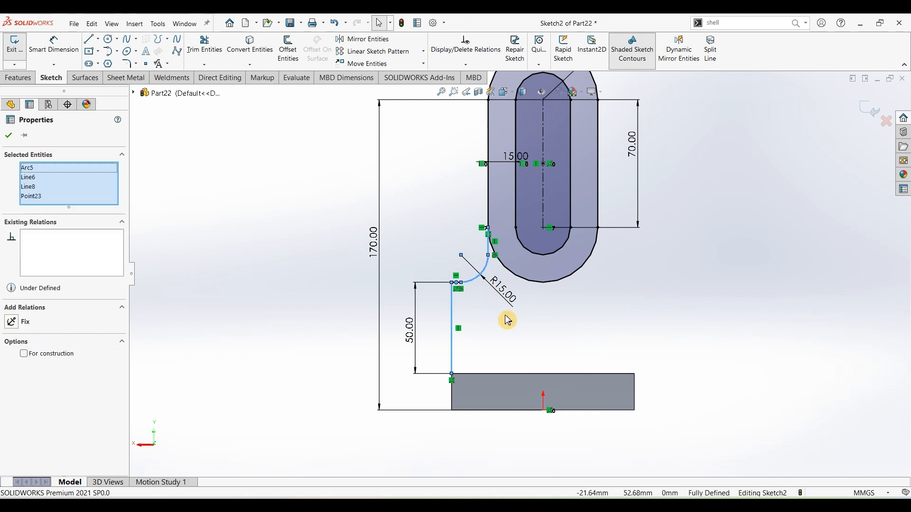
ctrl+click(544, 196)
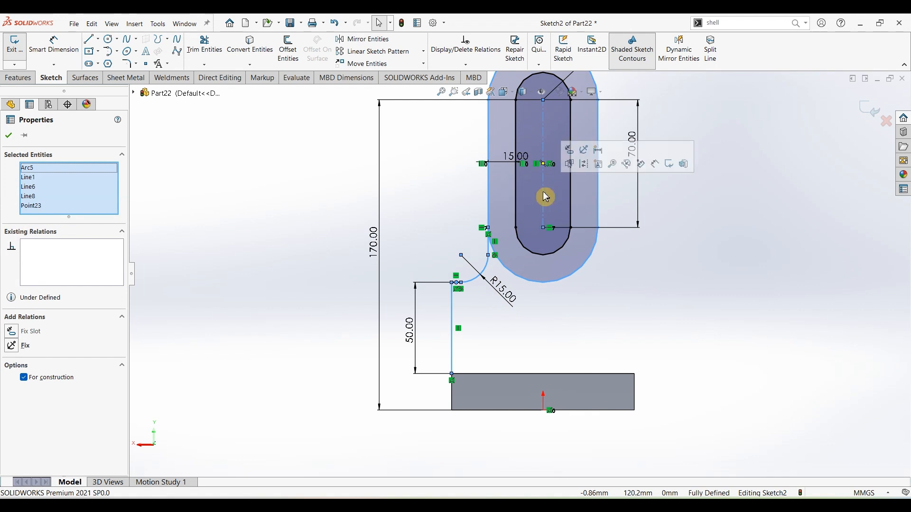
click(370, 44)
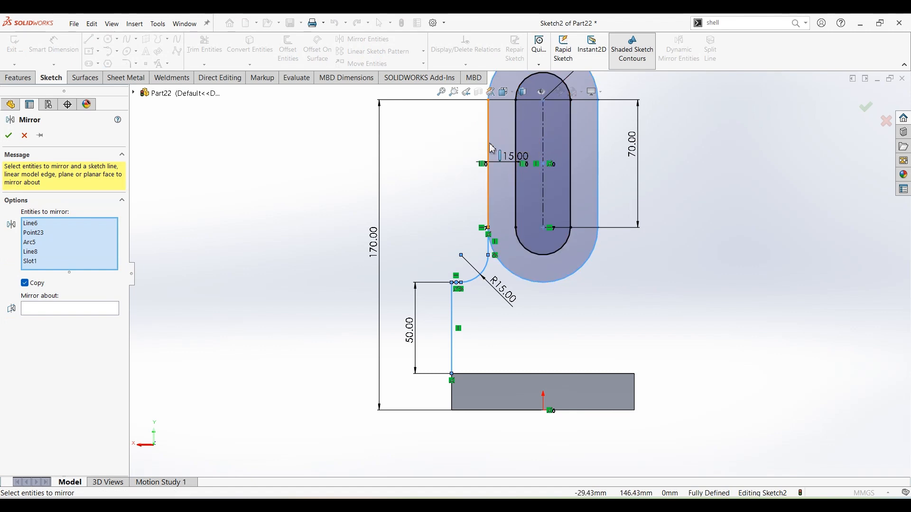
click(45, 264)
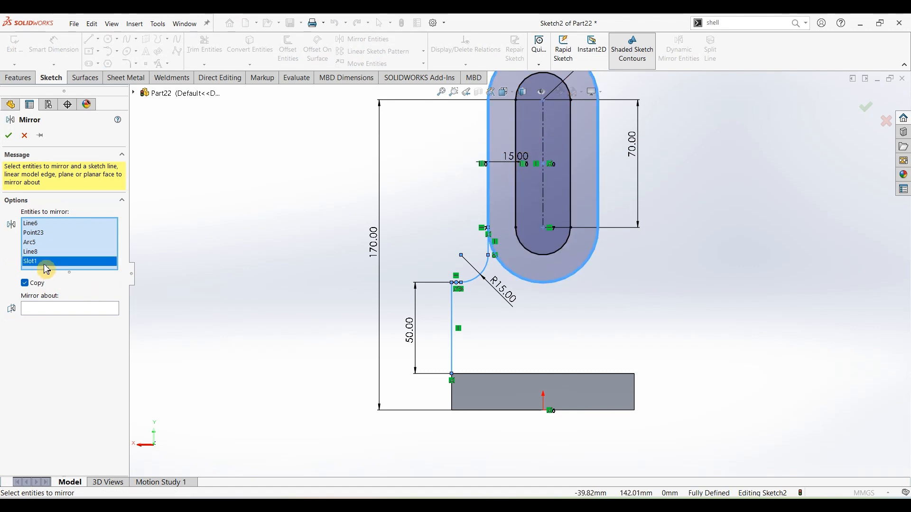
key(Delete)
click(31, 299)
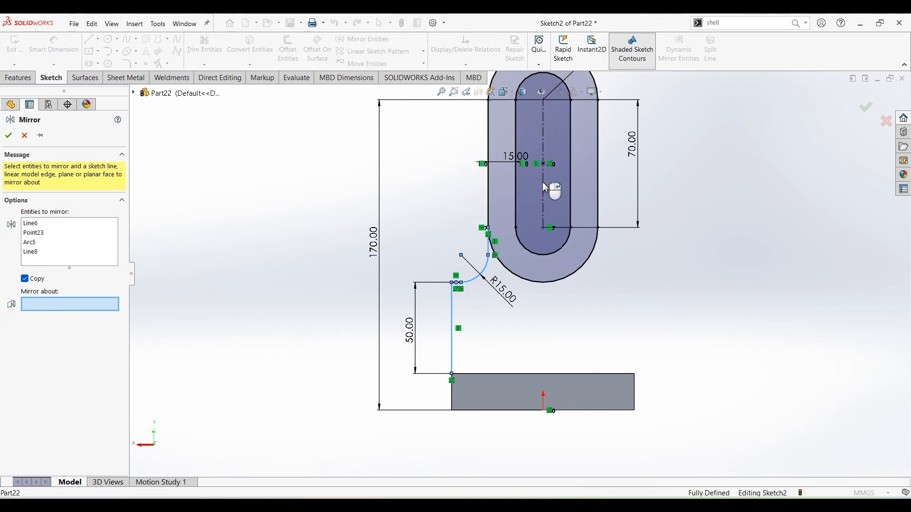
click(24, 135)
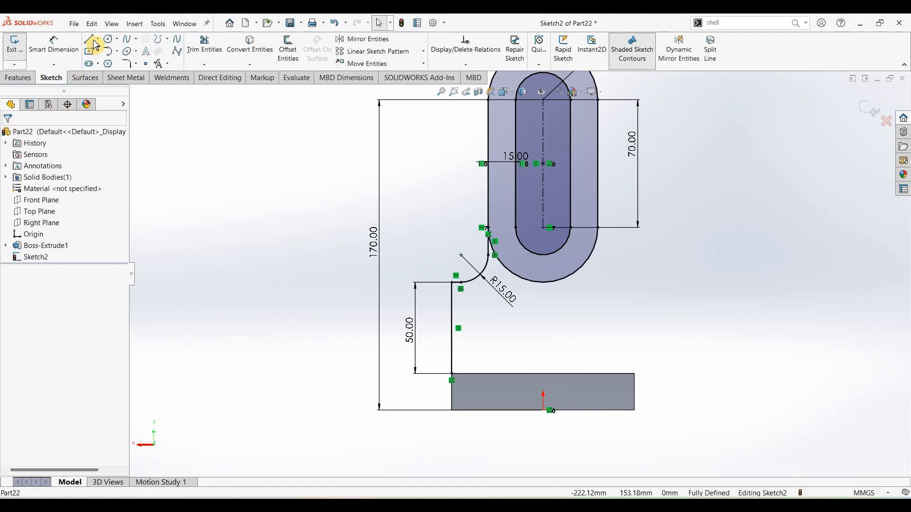
- Draw a vertical centerline from the slot's lower arc centre to the origin, 100 mm long
click(99, 42)
click(108, 62)
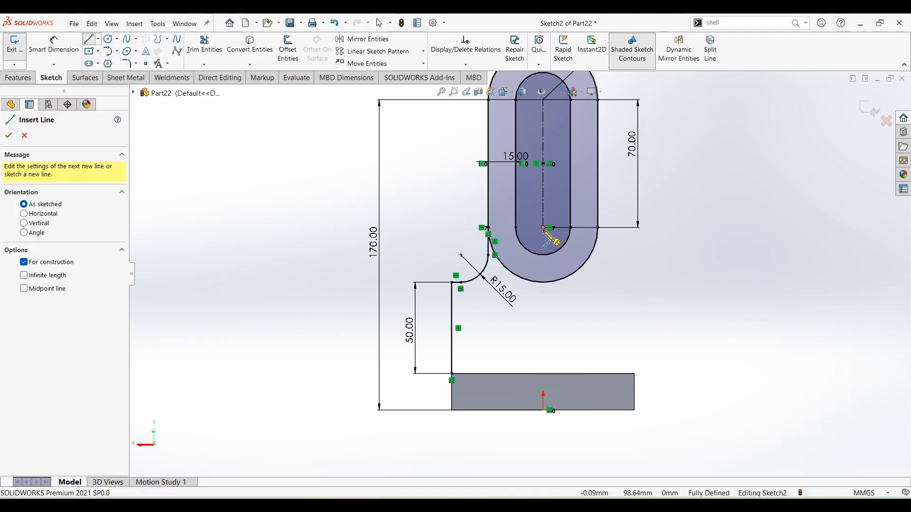
click(543, 228)
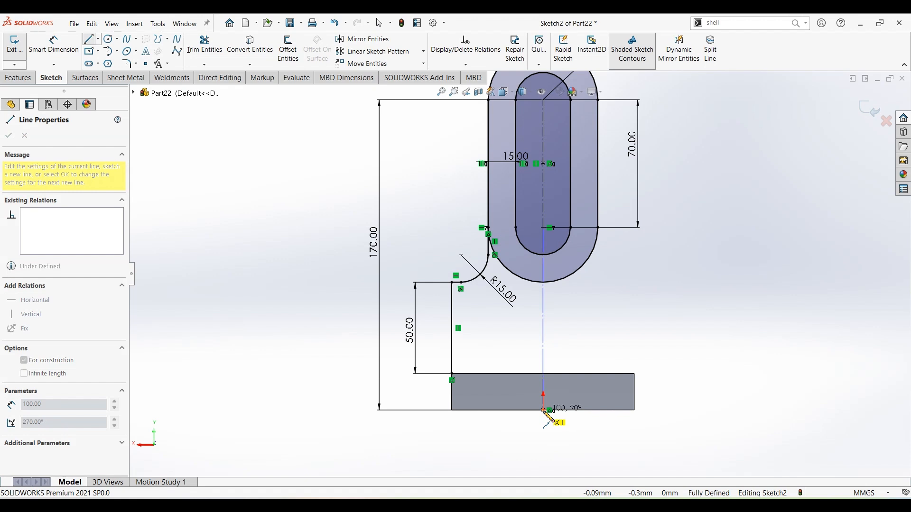
click(543, 411)
key(Escape)
key(Escape)
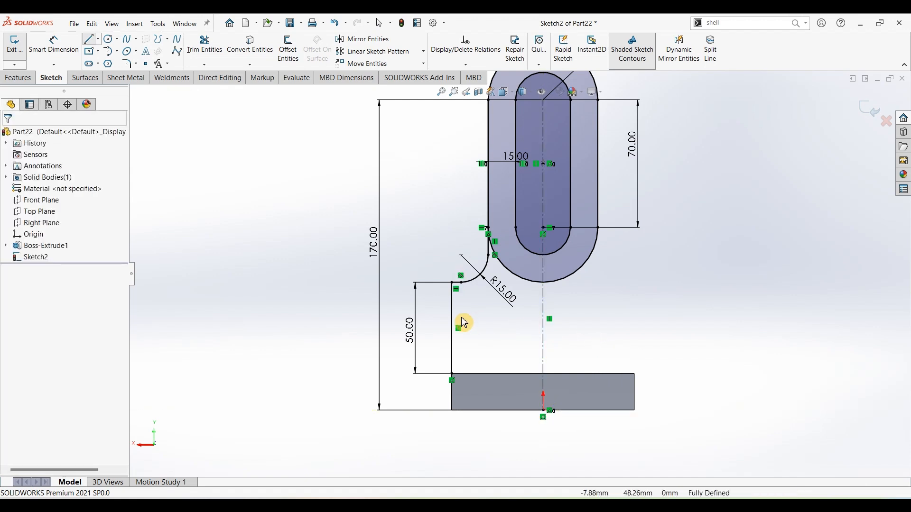
- Mirror the 50 mm vertical line, the short step line and the 15 mm fillet arc with its upper line about the vertical centerline
click(456, 291)
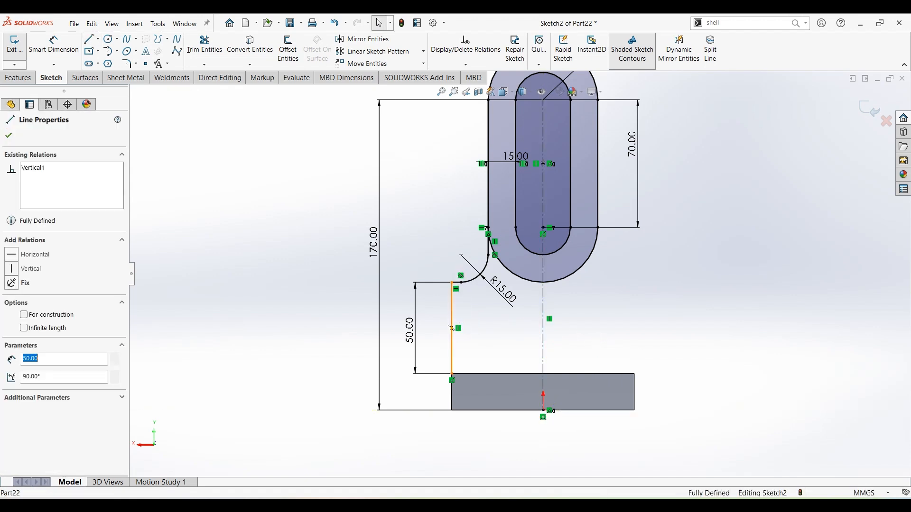
ctrl+click(457, 283)
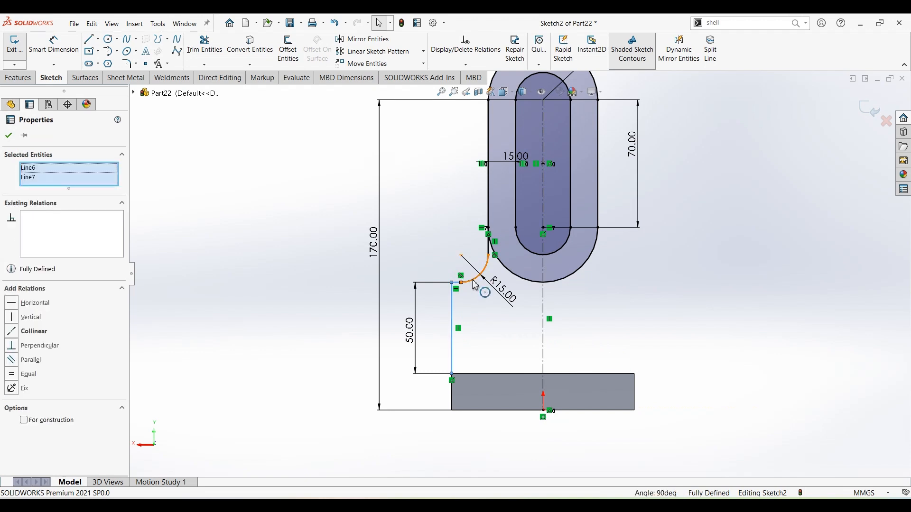
ctrl+click(484, 256)
ctrl+click(543, 297)
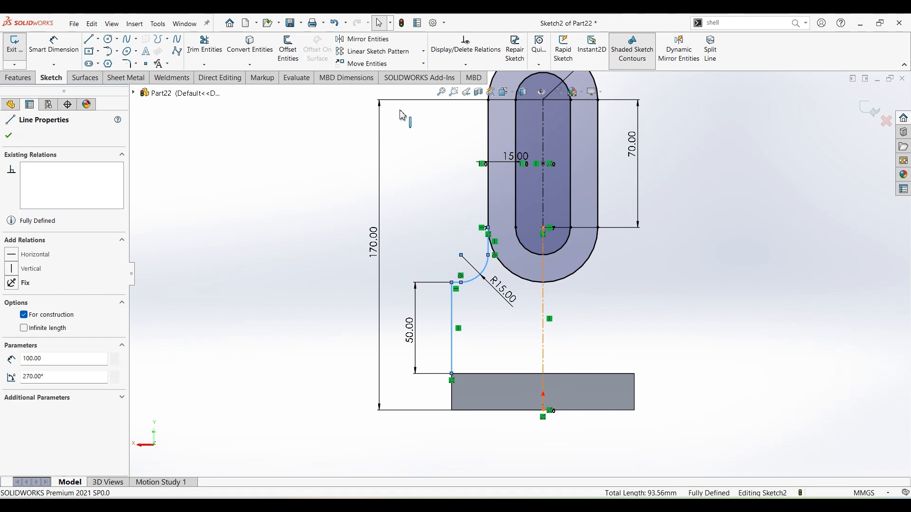
click(362, 38)
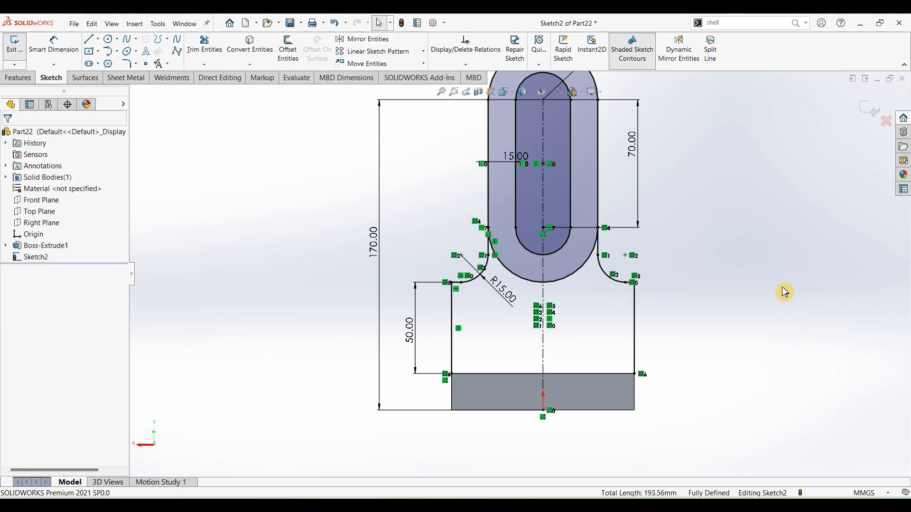
- Draw a circle between the stepped outline and the centerline, above the base plate, and set its diameter to 24 mm
click(108, 39)
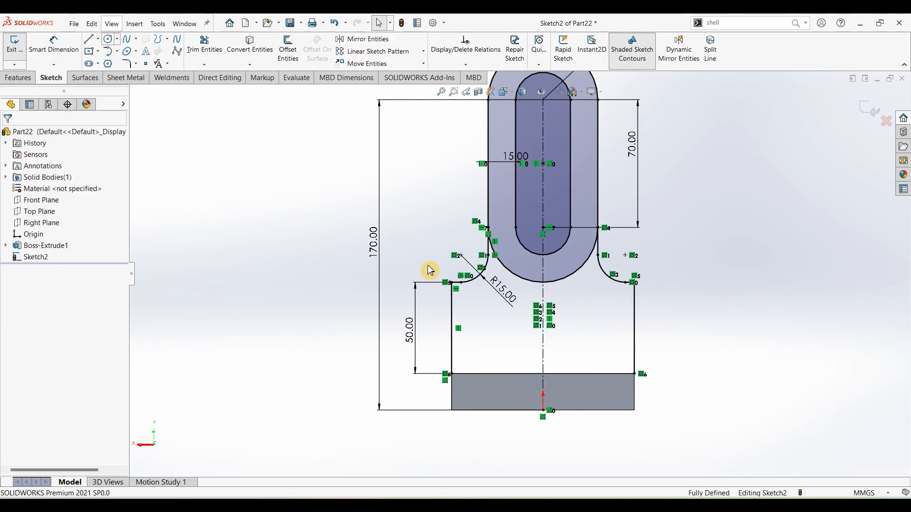
click(505, 323)
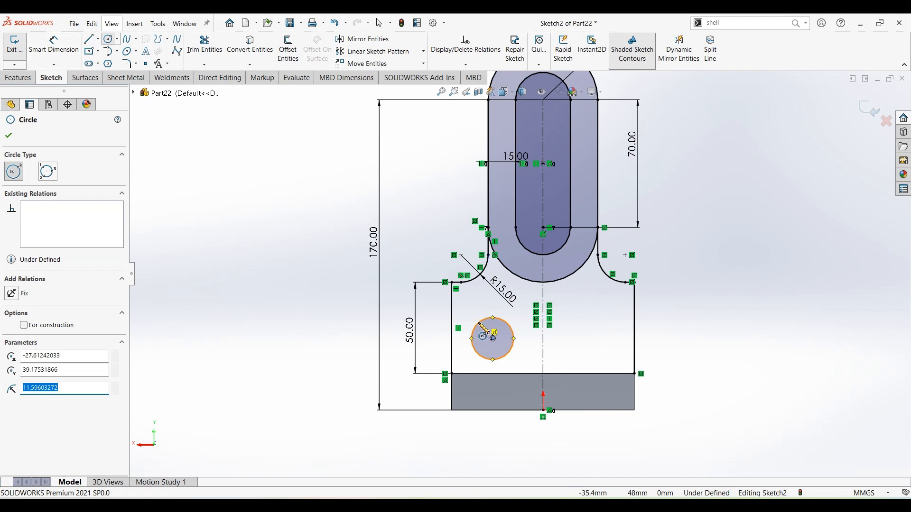
click(54, 46)
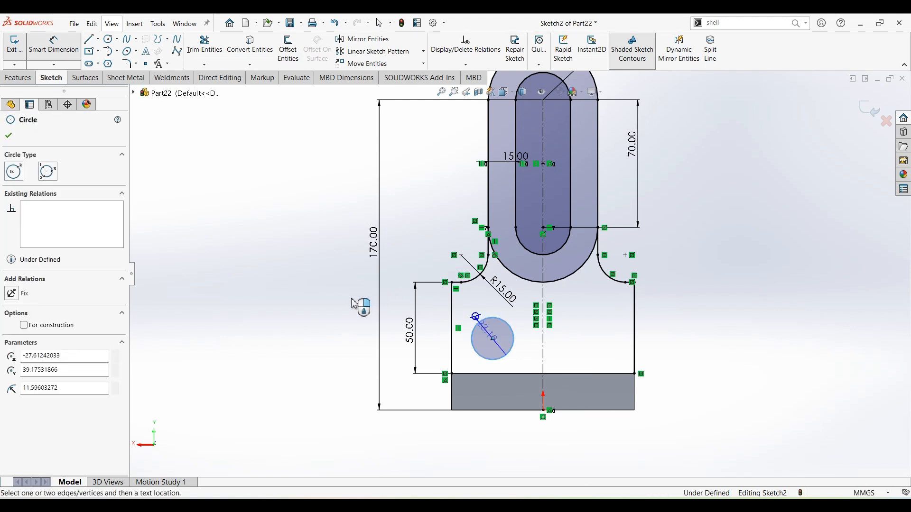
click(351, 329)
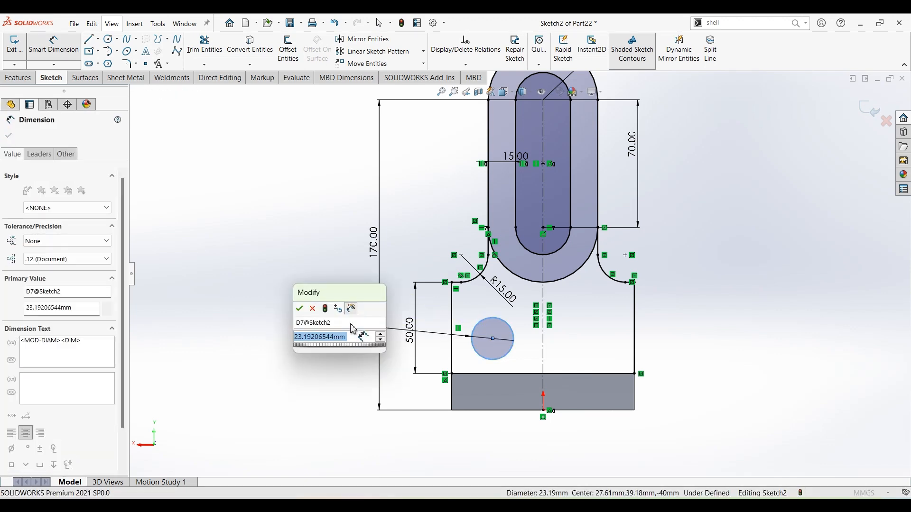
text(24)
key(Return)
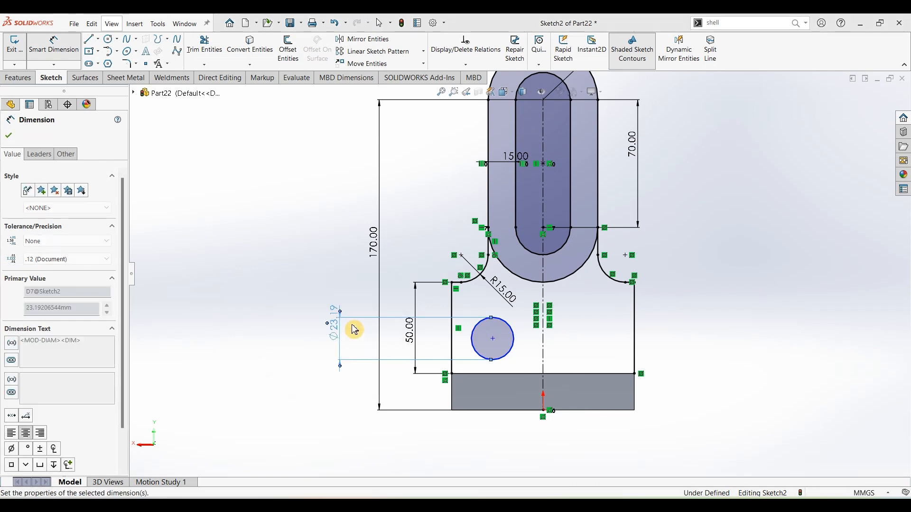
- Dimension the horizontal distance from the circle's centre to the vertical centerline as 25 mm
click(492, 338)
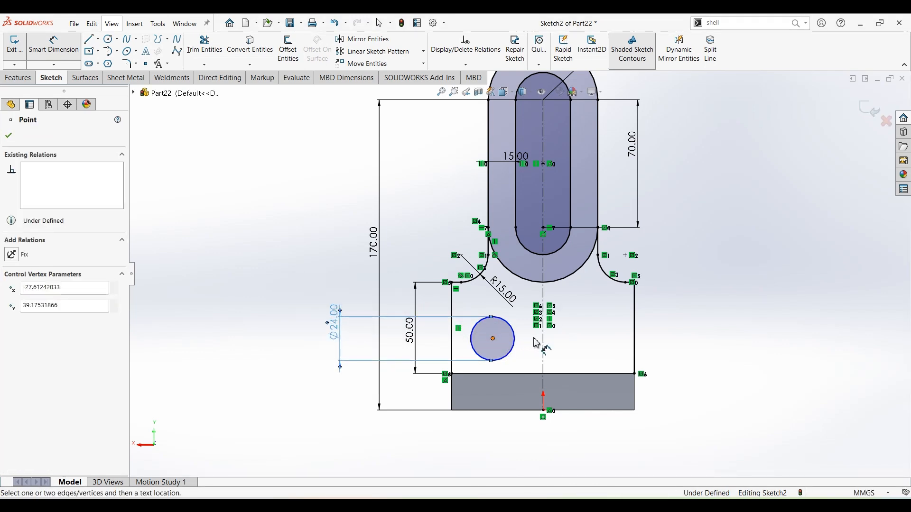
click(536, 415)
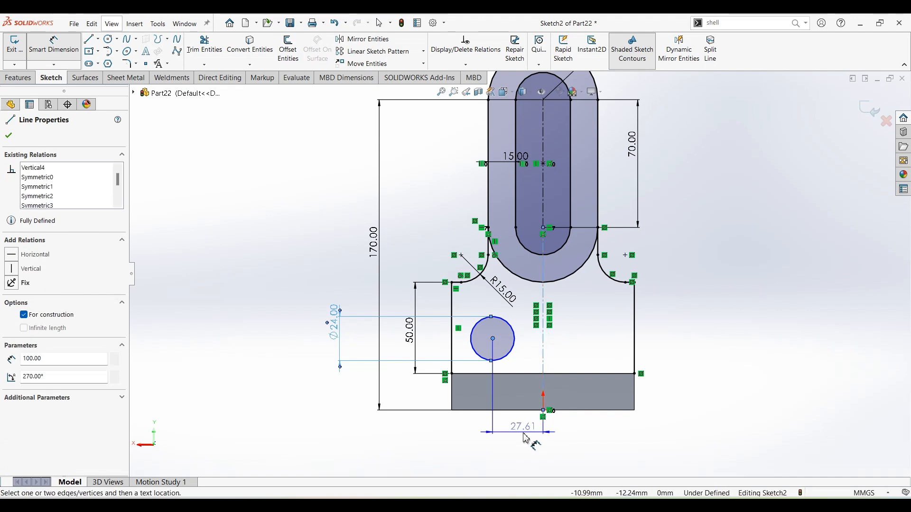
click(547, 439)
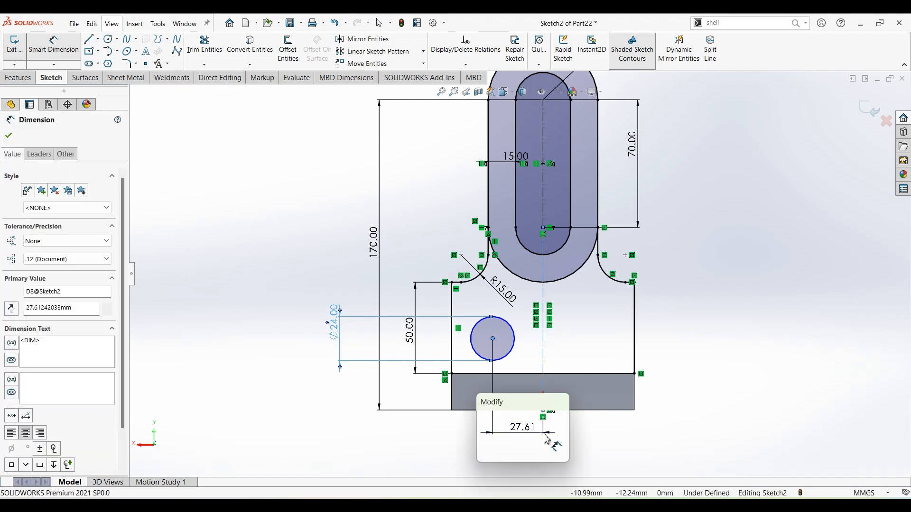
text(50)
key(Return)
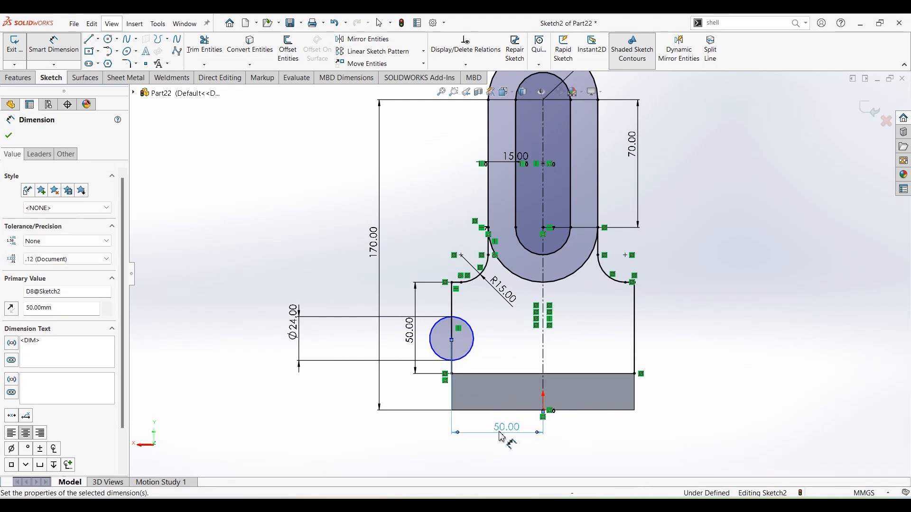
double_click(500, 432)
text(25)
key(Return)
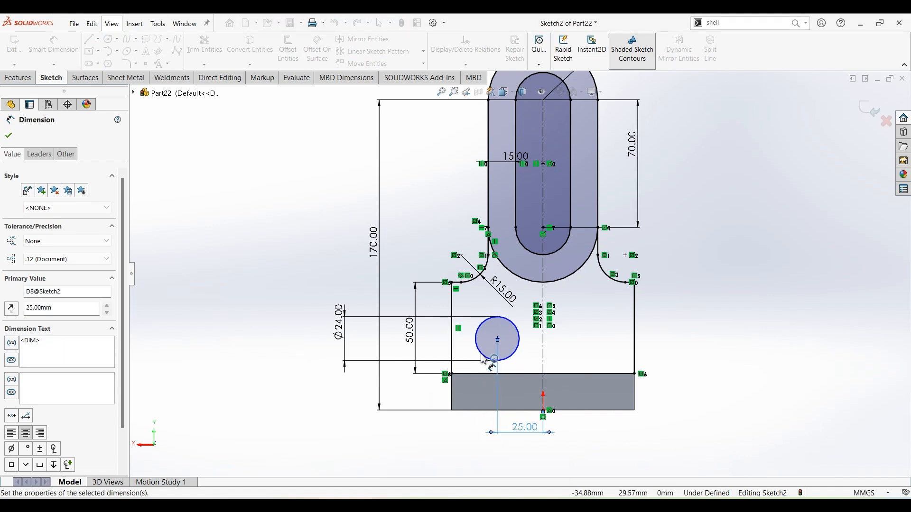
- Dimension the circle's centre 40 mm above the base plate's lower edge
click(497, 339)
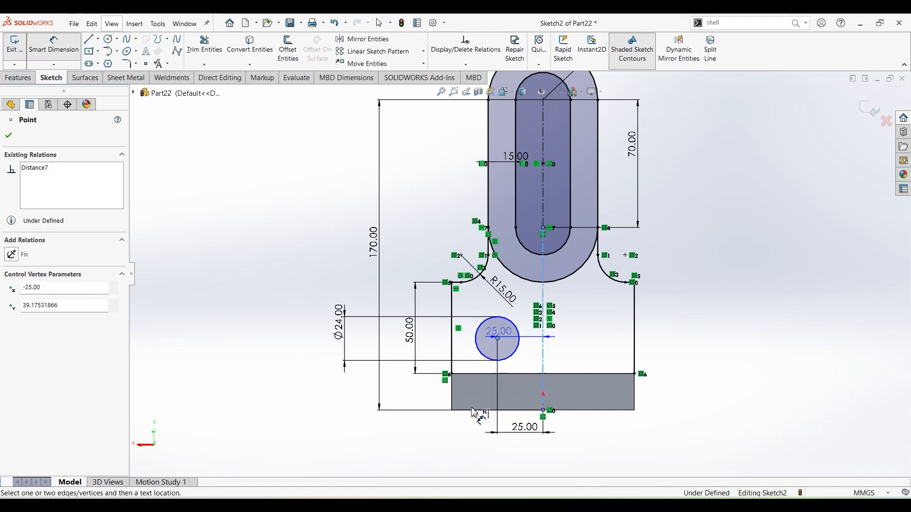
click(469, 410)
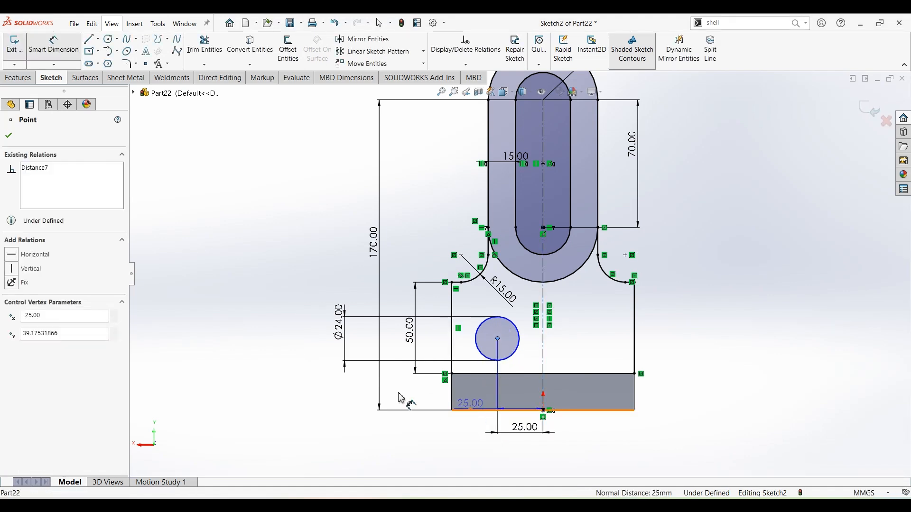
click(316, 376)
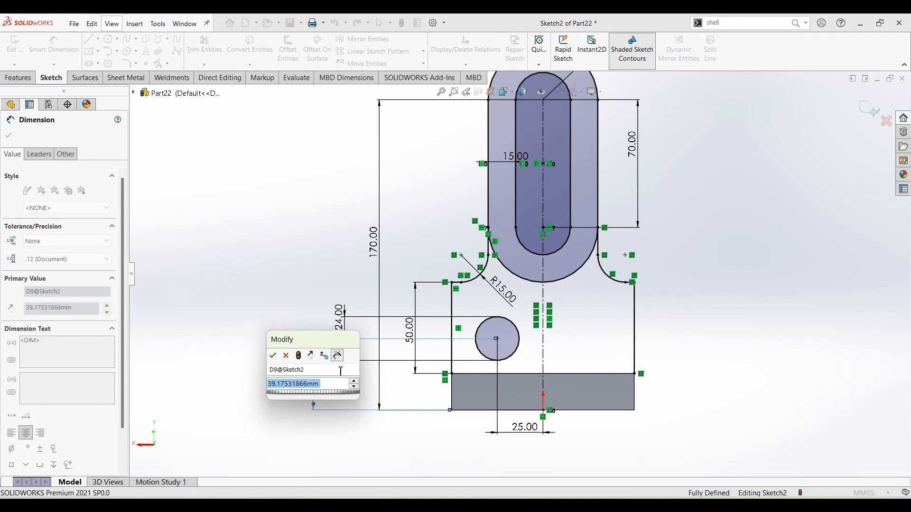
text(40)
key(Return)
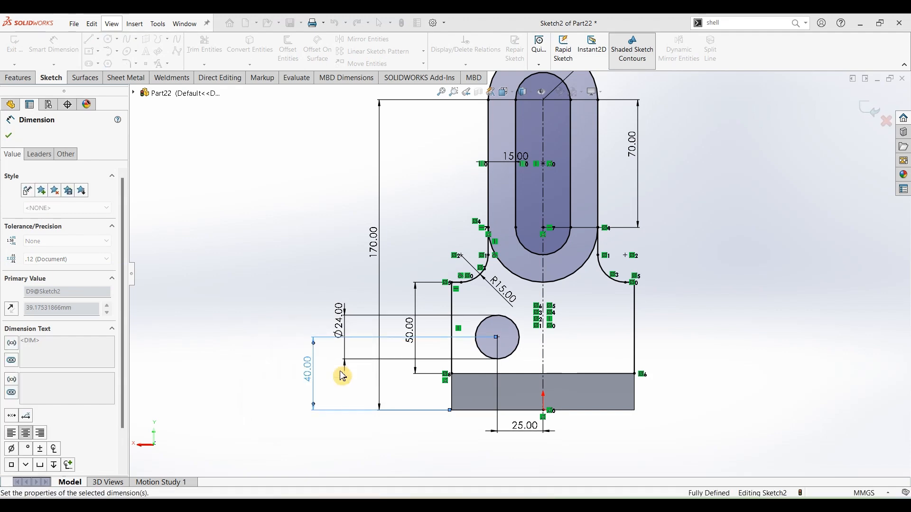
key(Escape)
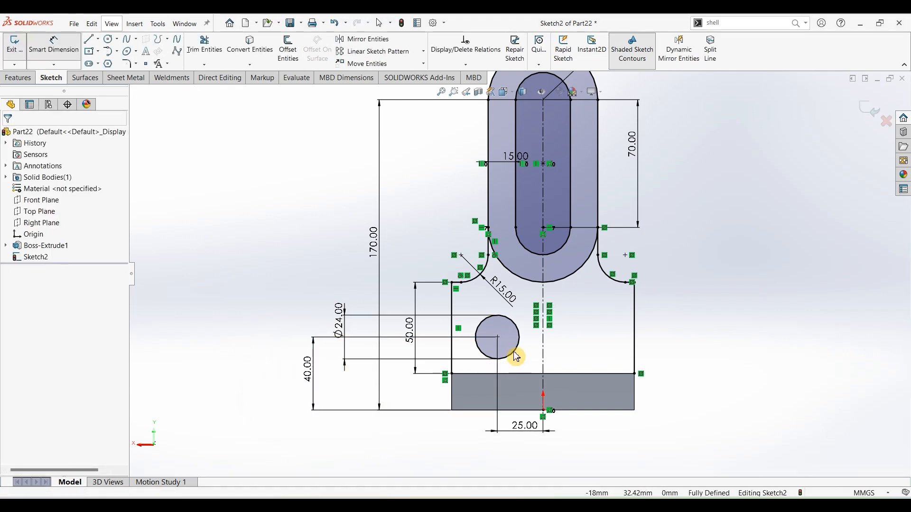
- Mirror the 24 mm circle about the vertical centerline
click(516, 355)
ctrl+click(543, 352)
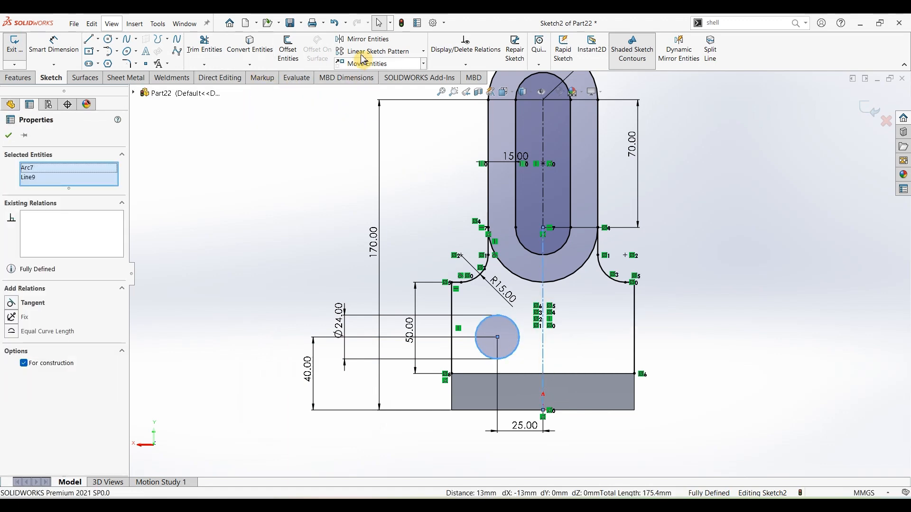
click(362, 39)
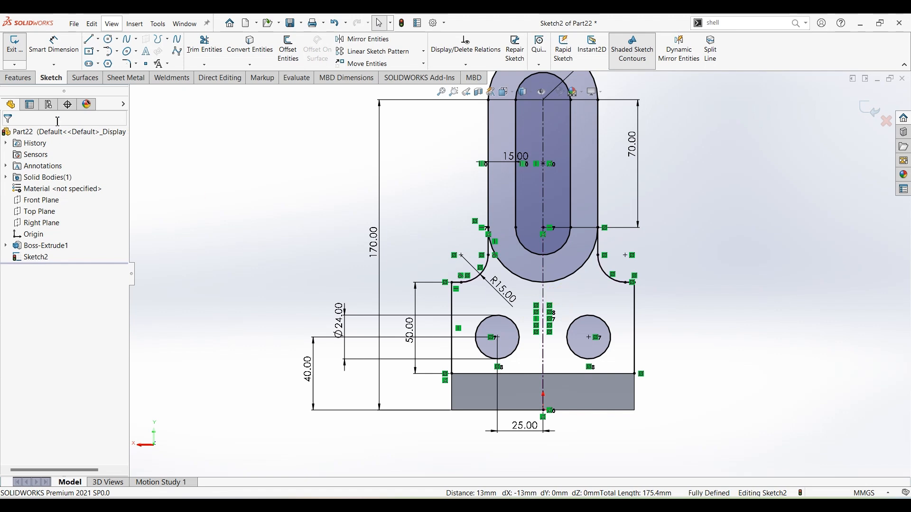
- Extrude only the ring region between the two upright slot outlines 20 mm blind, with the direction reversed
click(18, 78)
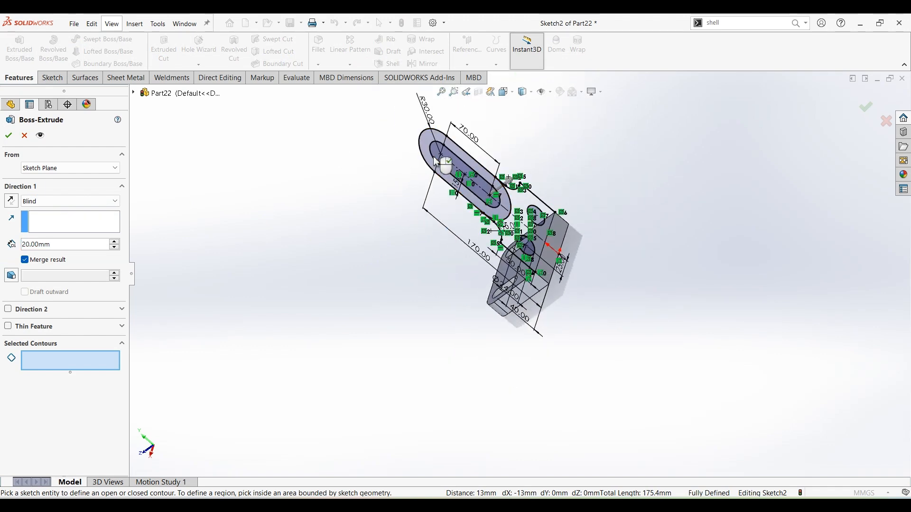
click(428, 161)
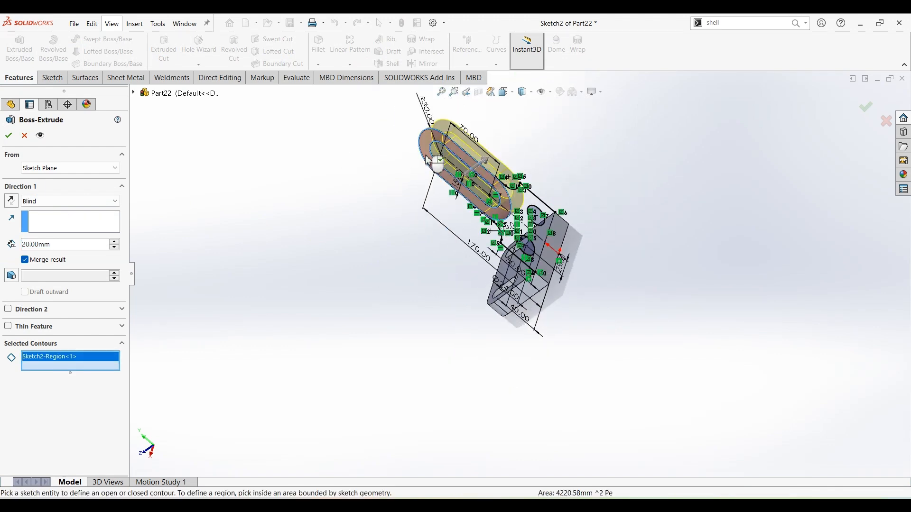
click(11, 201)
click(9, 137)
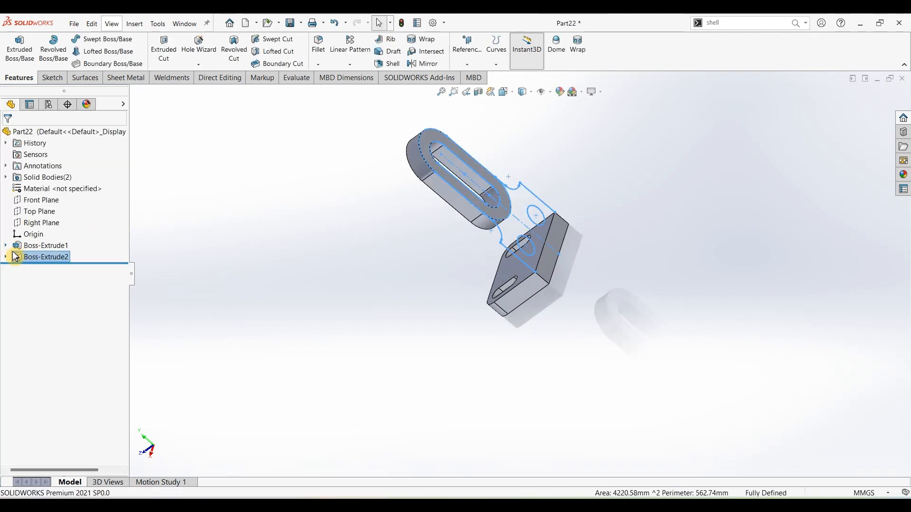
- Reuse Sketch2 to extrude the lower shoulder region around the two circles 15 mm blind, in the reversed direction
click(5, 256)
click(42, 268)
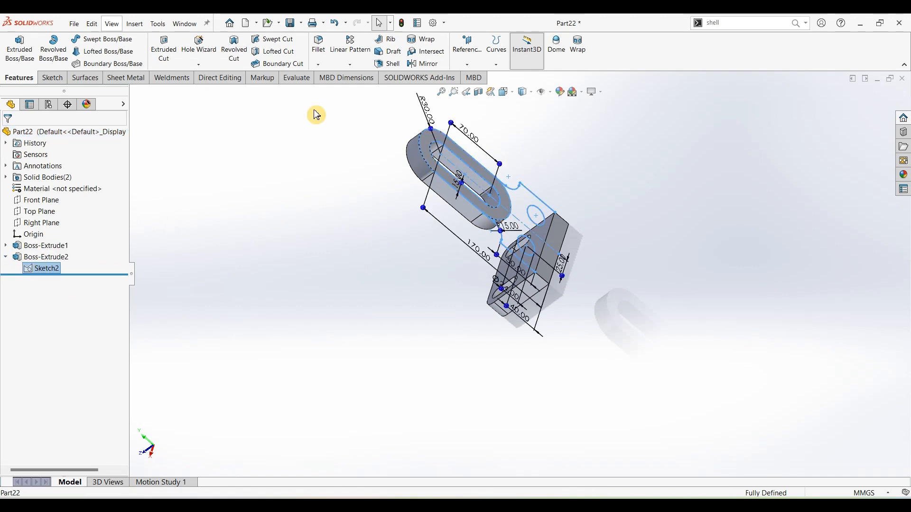
click(40, 54)
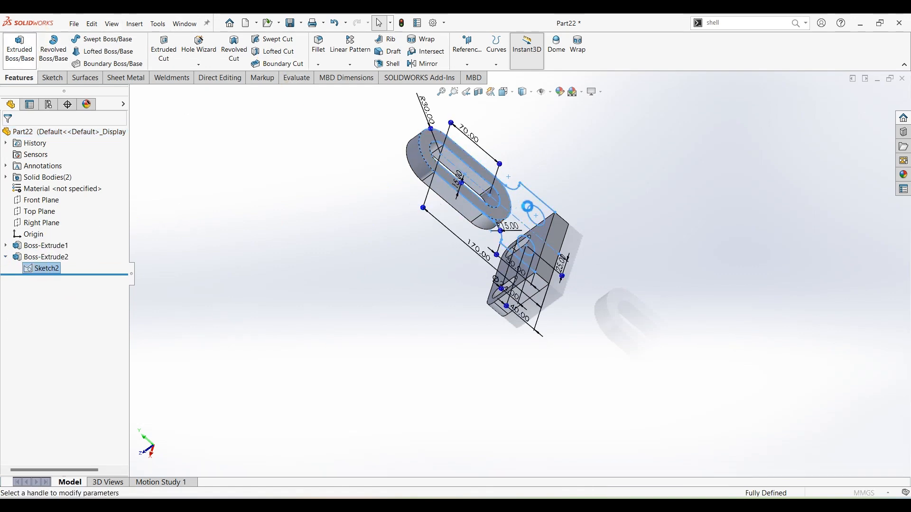
click(535, 205)
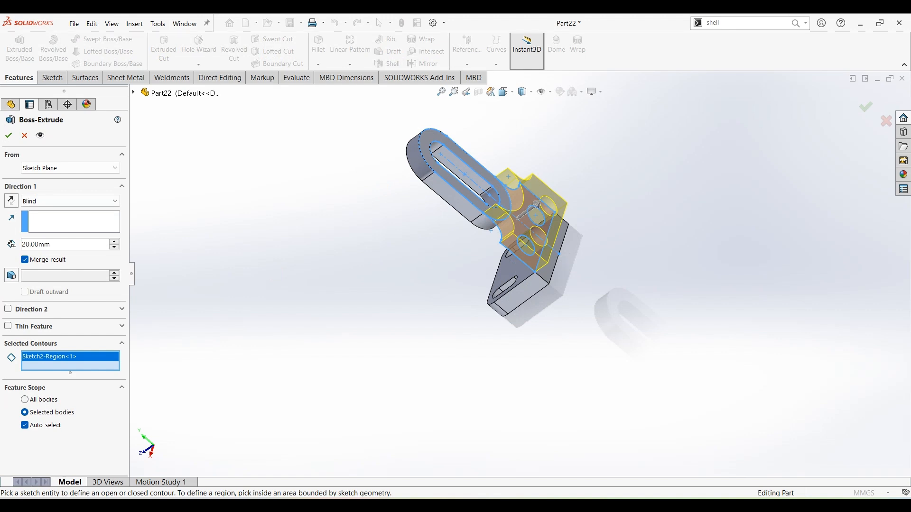
click(12, 201)
text(15)
key(Return)
click(15, 137)
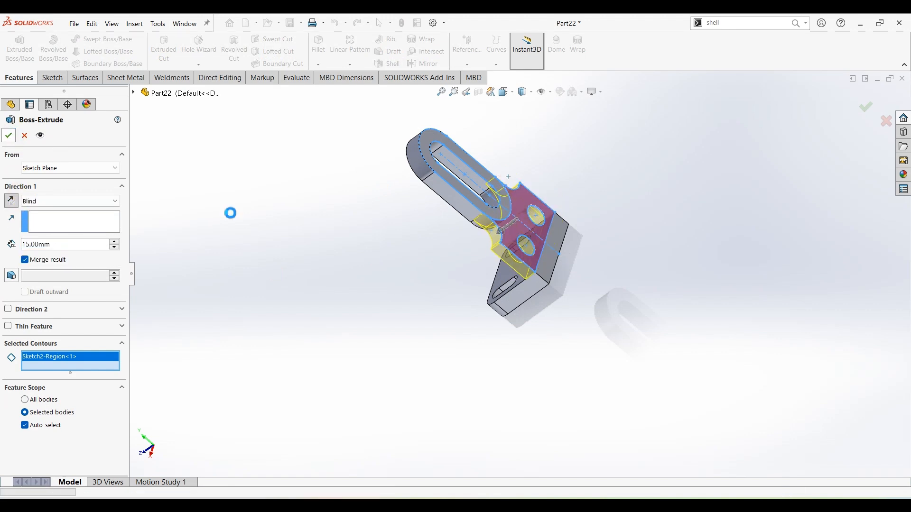
- Show the bracket in isometric view and apply the polished steel appearance from the Metal > Steel category
key(ctrl+7)
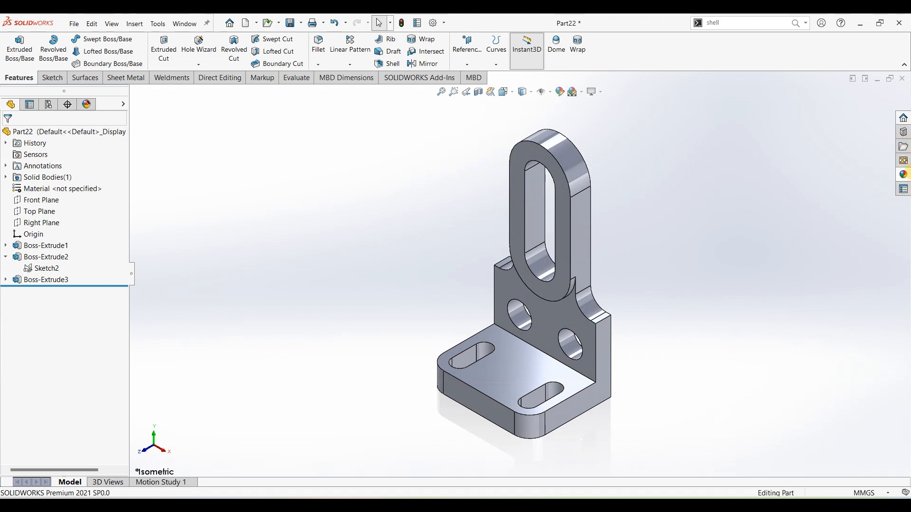
click(903, 174)
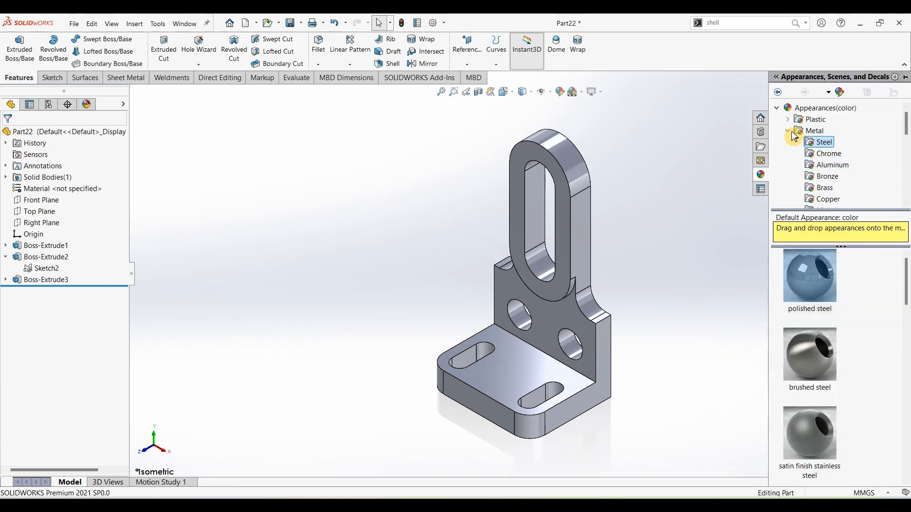
click(788, 131)
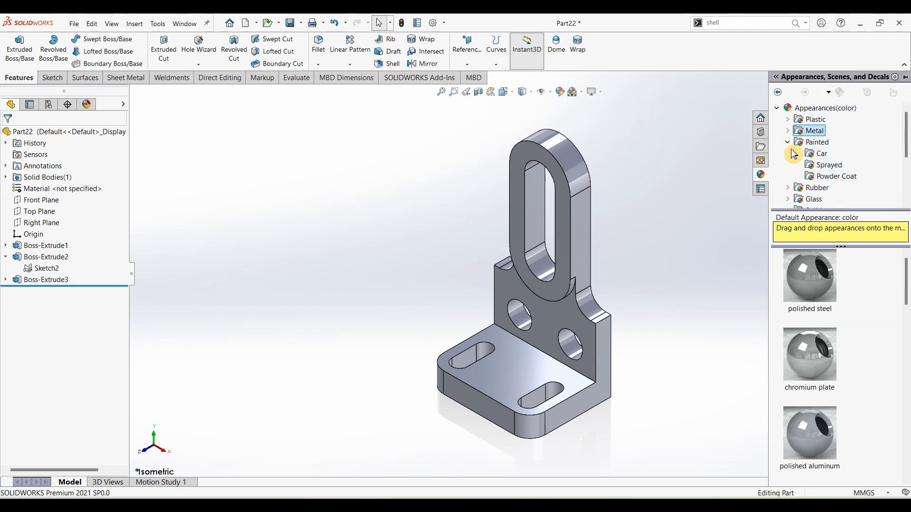
click(788, 132)
click(819, 120)
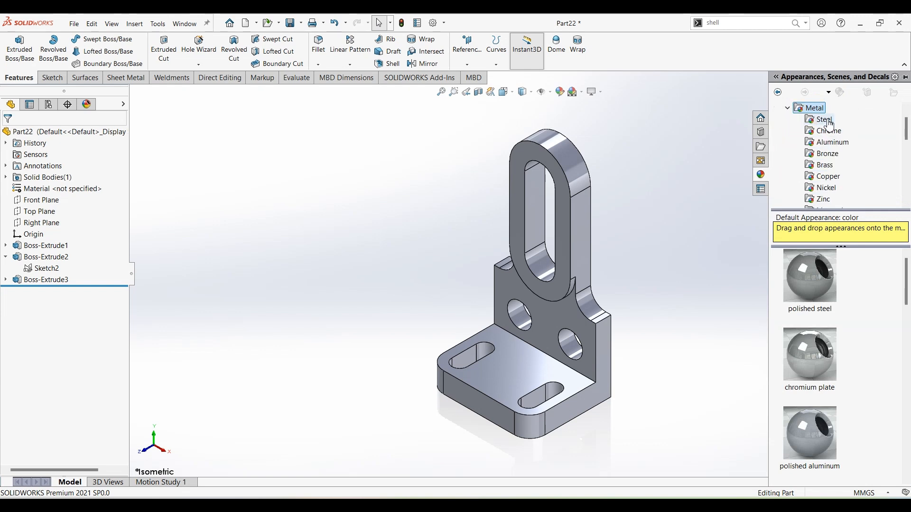
double_click(808, 272)
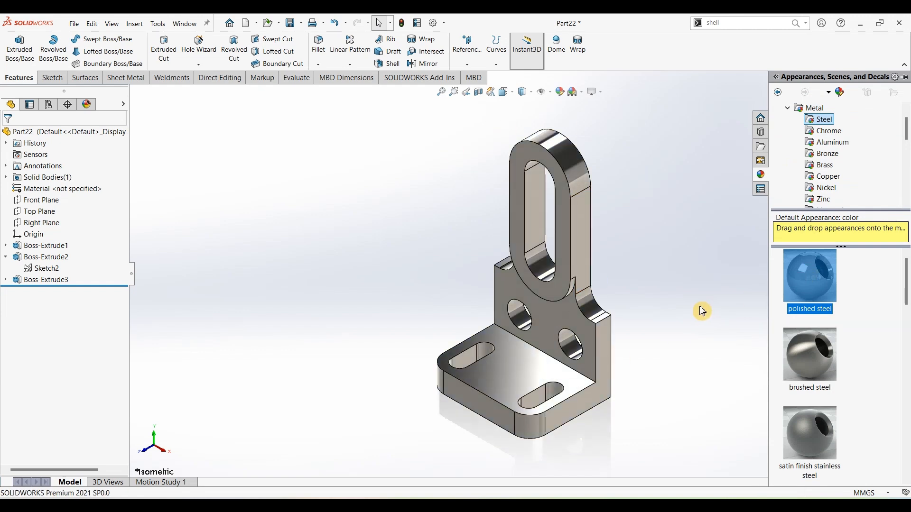
- Change the scene to a plain white background and orbit the finished bracket to inspect it
click(582, 92)
click(600, 117)
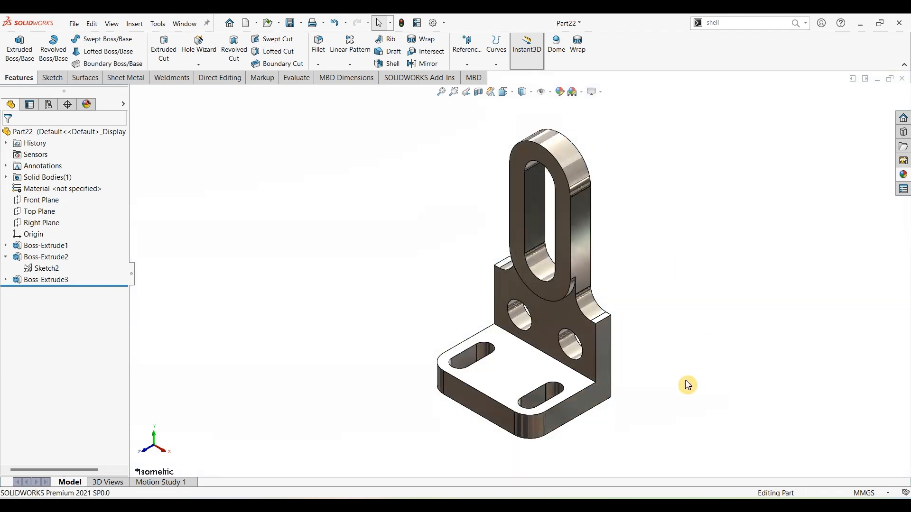
middle_drag(685, 333, 684, 284)
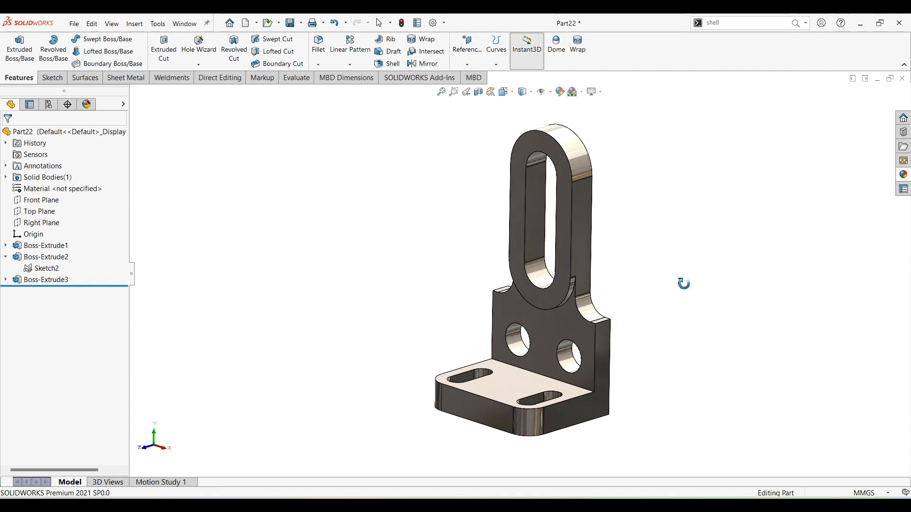
middle_drag(684, 283, 681, 284)
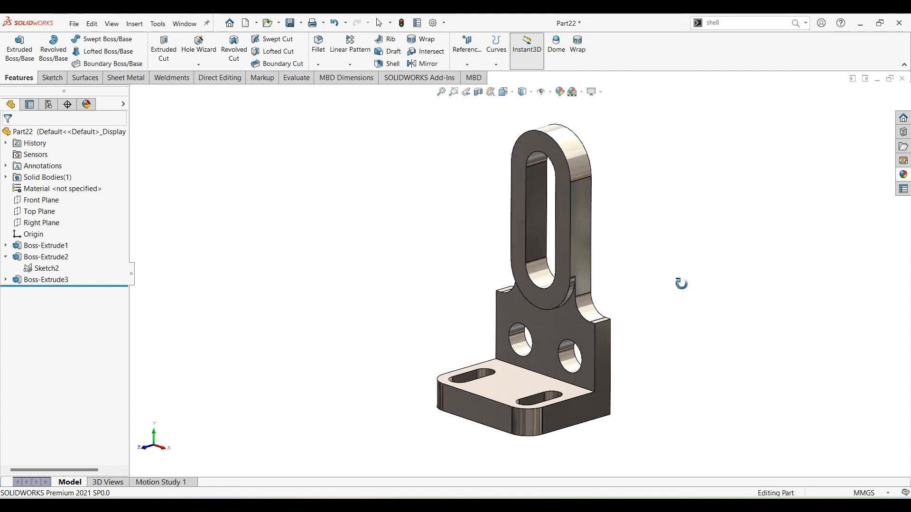